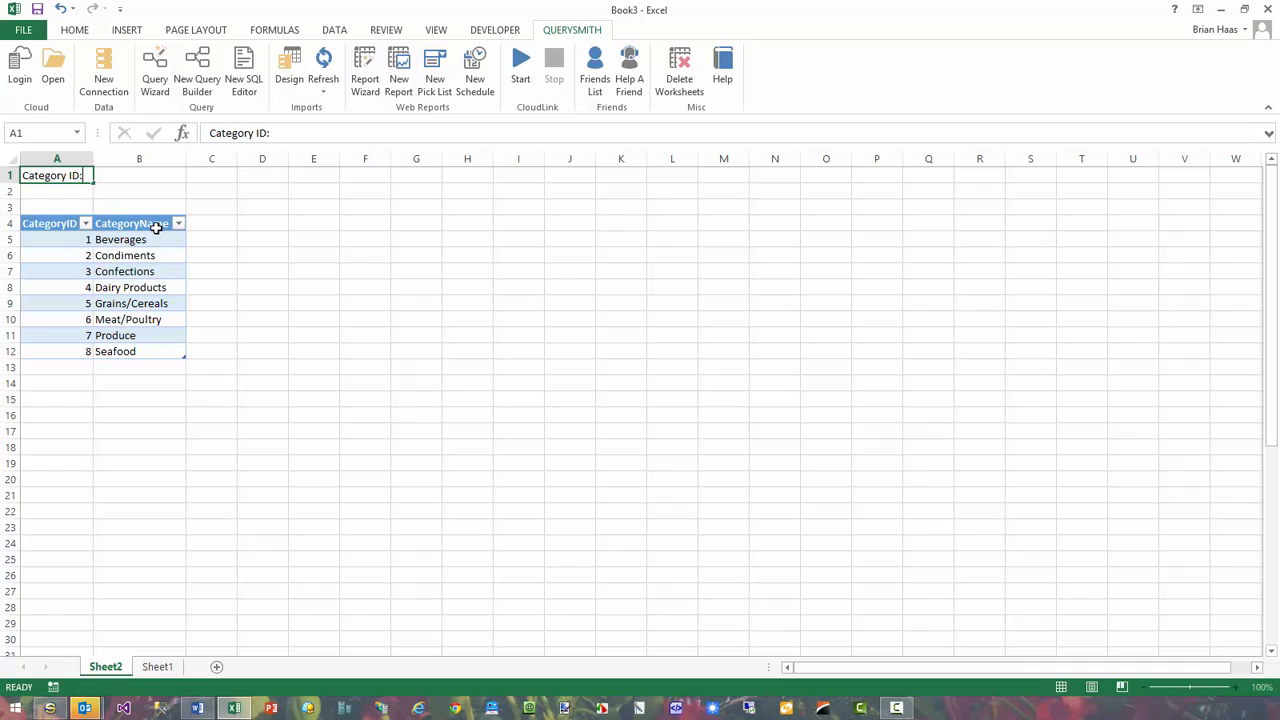
Step: Enter 3 in cell B1 as the category ID value
key("Tab")
type("3")
key("Return")
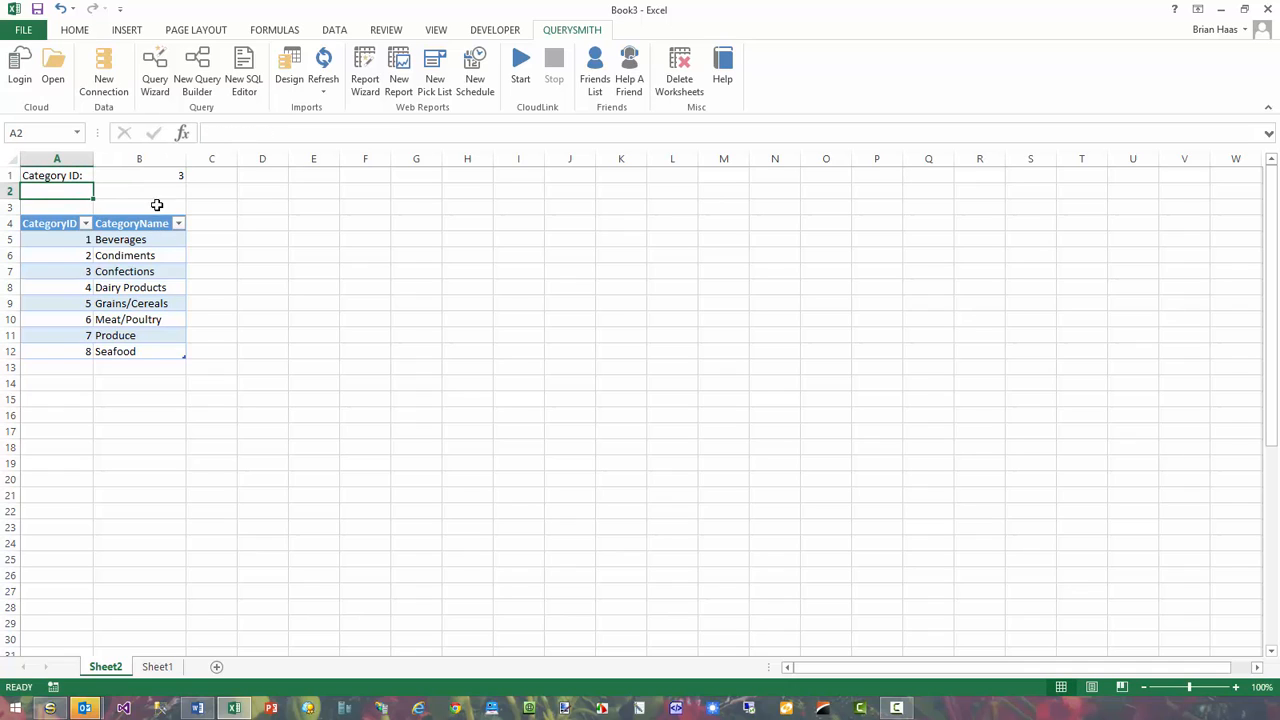
Step: Change the category ID value in cell B1 to 4
left_click(155, 178)
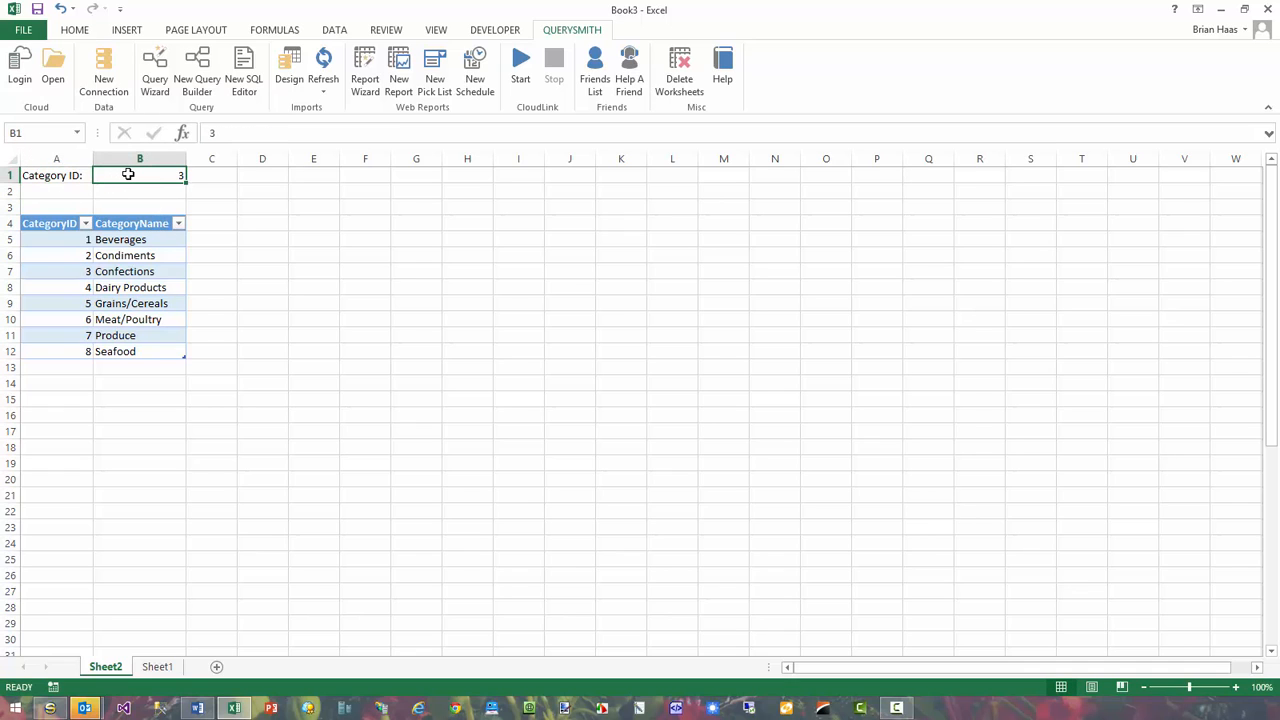
type("4")
key("Return")
left_click_drag(56, 223, 123, 348)
left_click(170, 302)
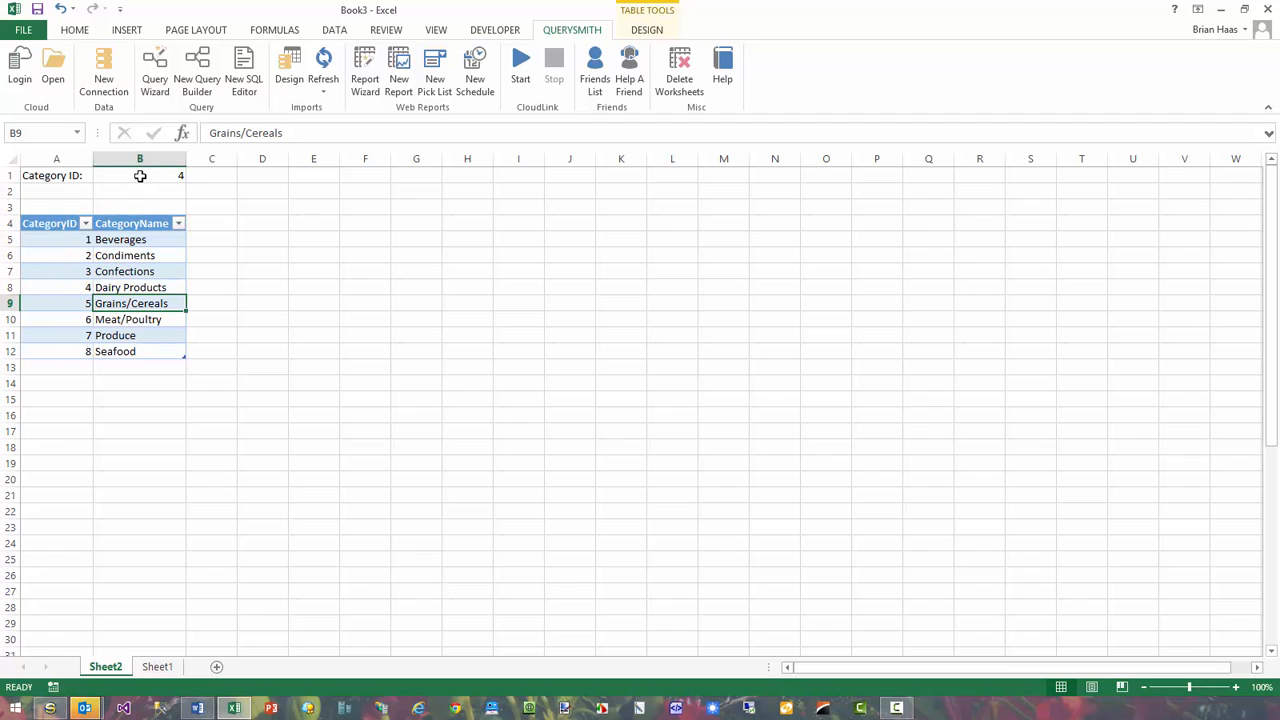
left_click(143, 177)
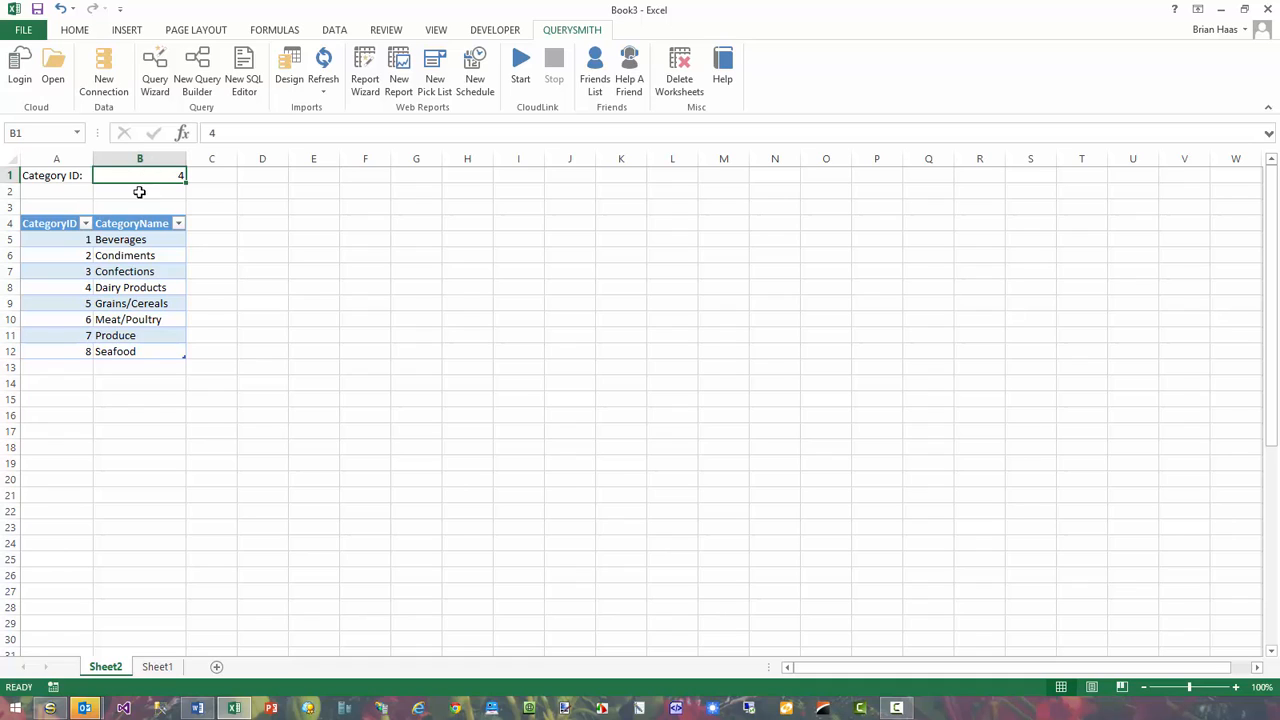
left_click(143, 272)
left_click(317, 284)
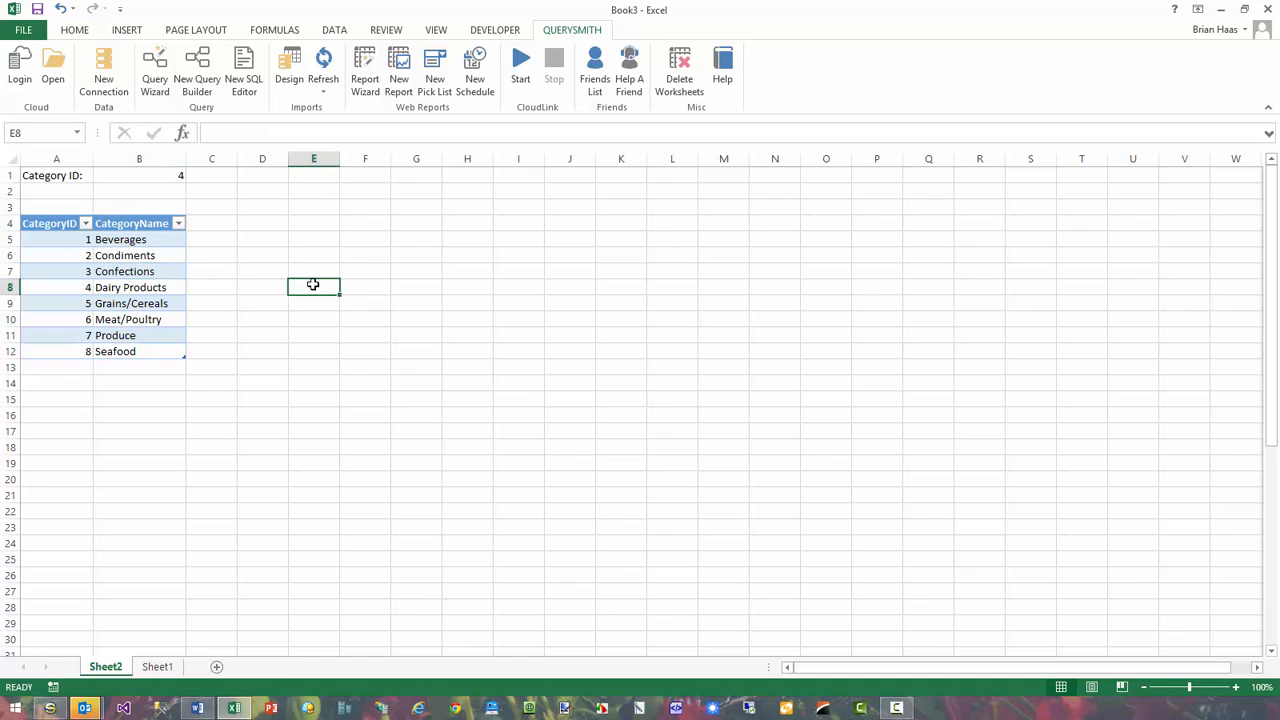
Step: Open the saved Test Import Query for editing and shift its Categories table slightly lower on the canvas
left_click(56, 80)
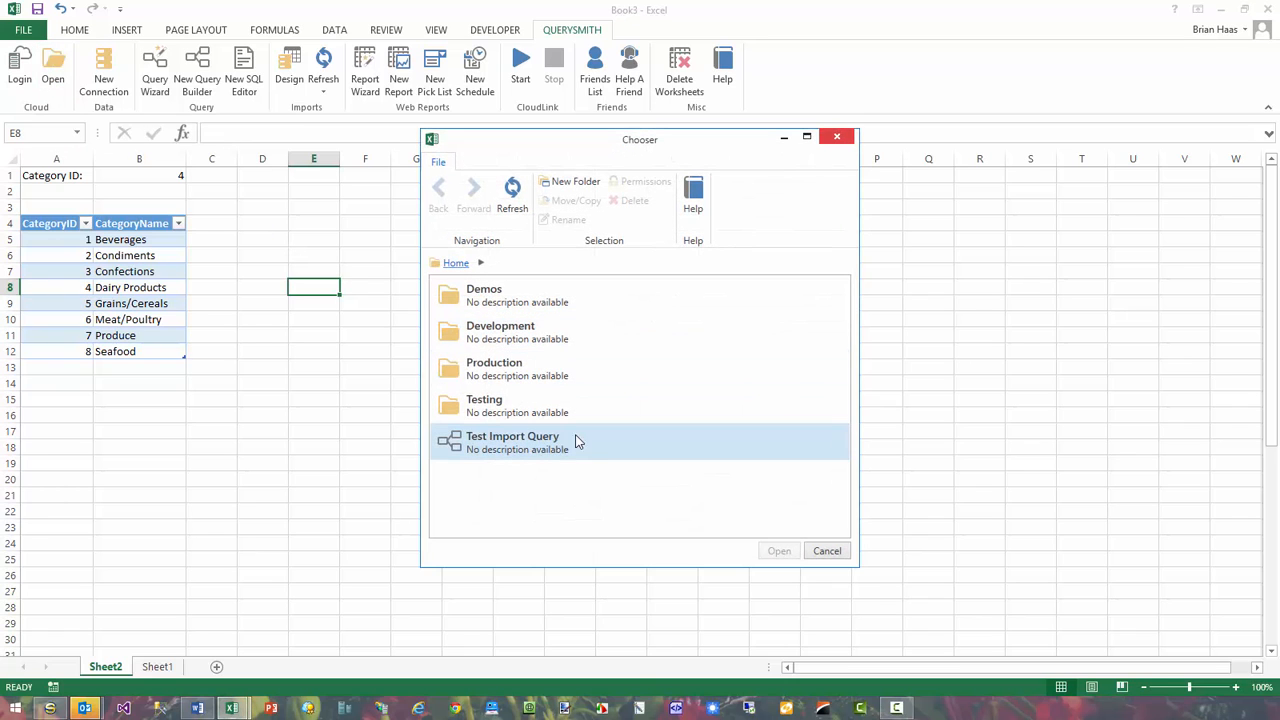
double_click(606, 450)
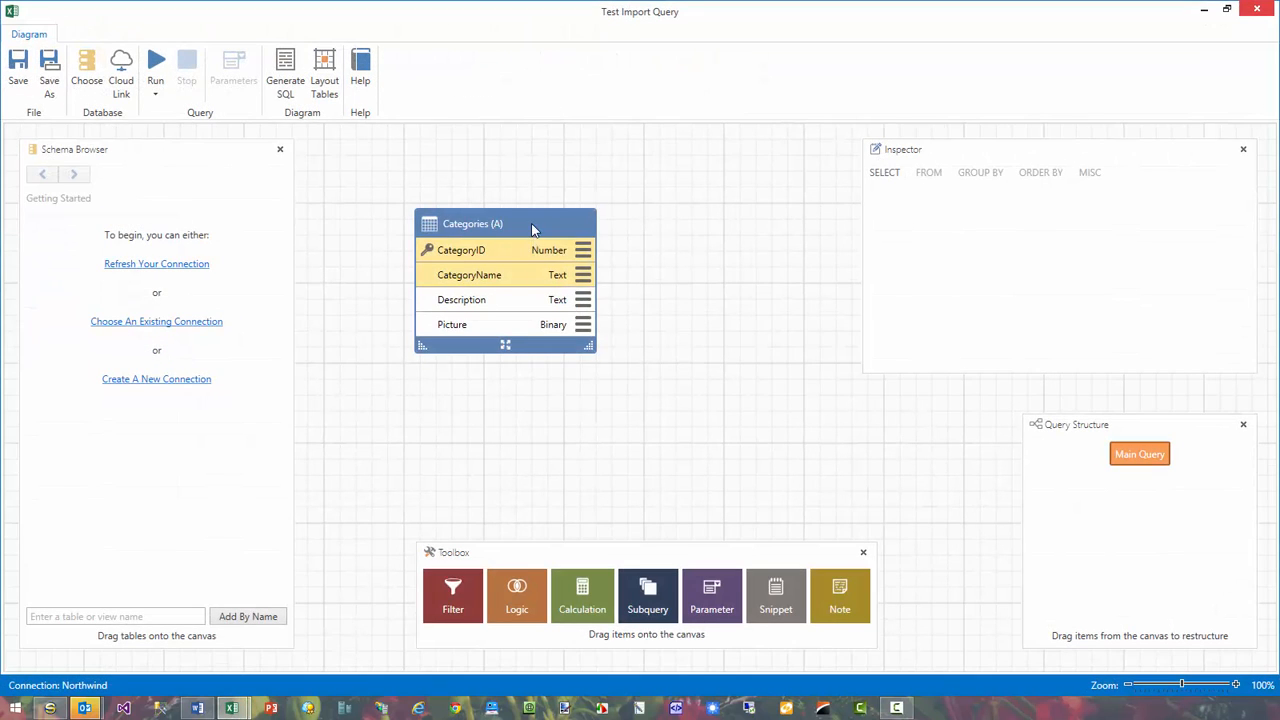
left_click_drag(532, 224, 522, 254)
left_click_drag(716, 590, 680, 393)
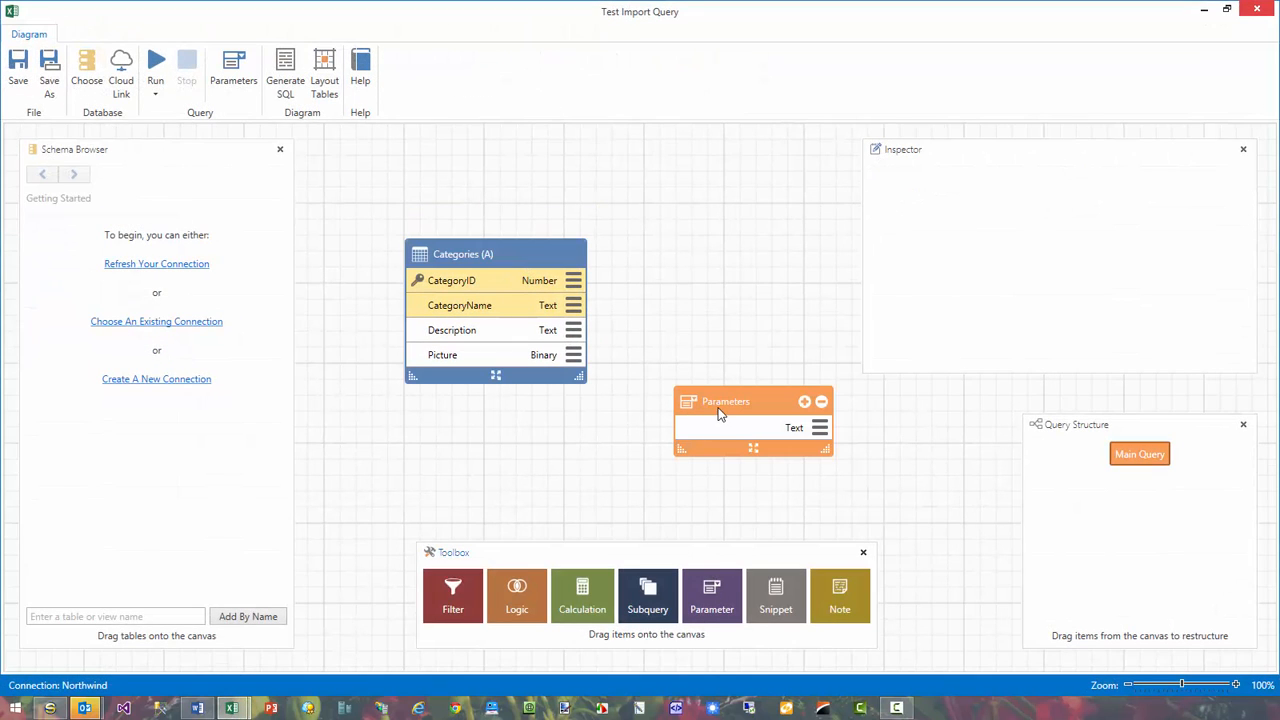
left_click(720, 437)
left_click(926, 217)
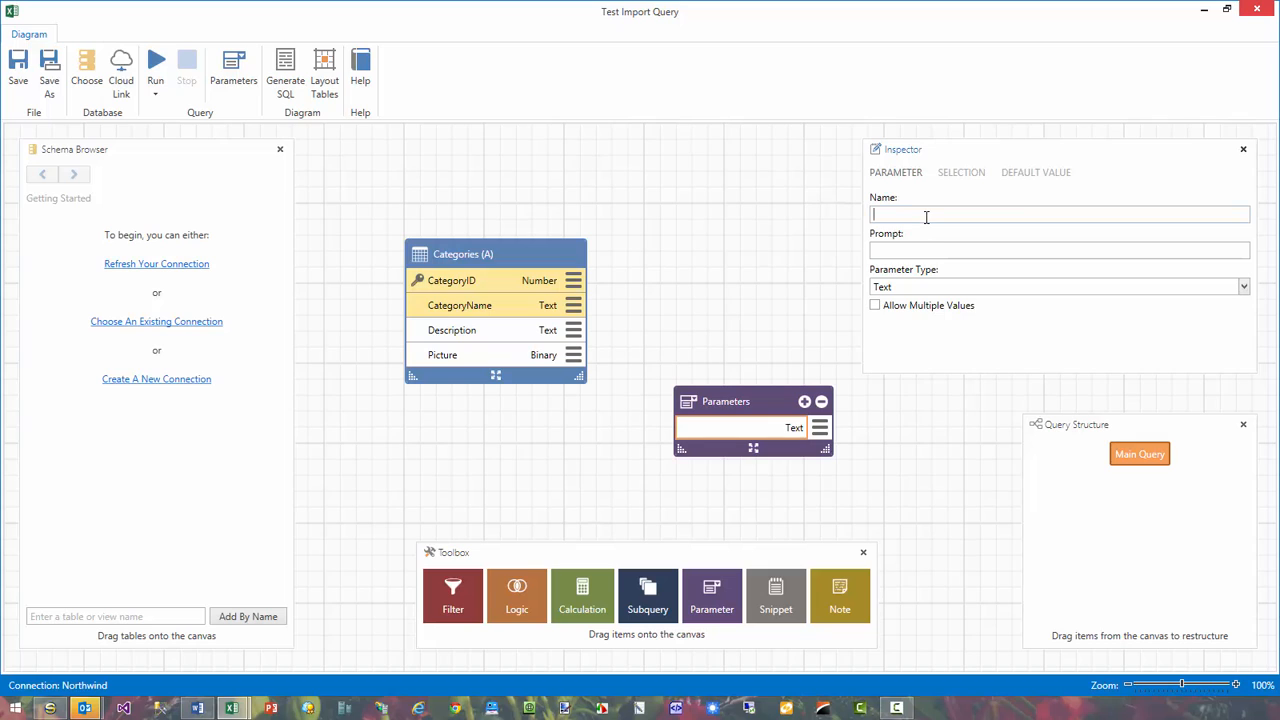
type("@CAtegoryId")
left_click_drag(441, 599, 476, 283)
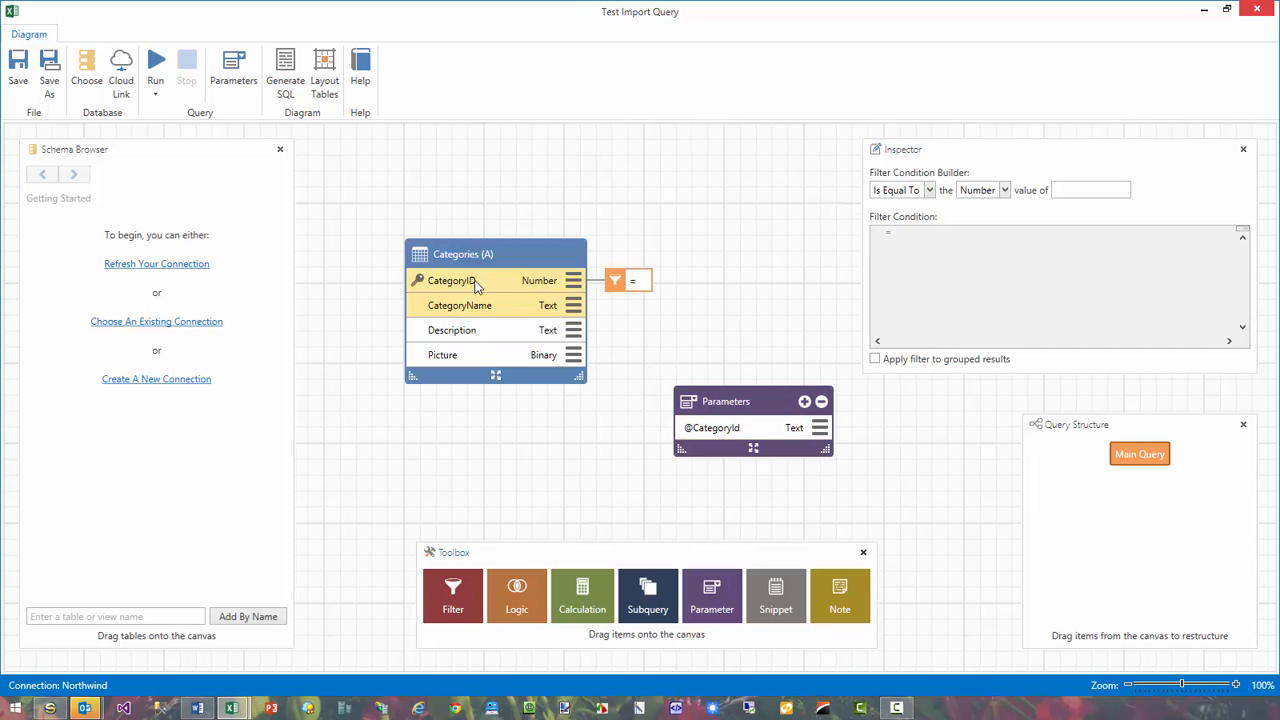
left_click(992, 191)
left_click(981, 305)
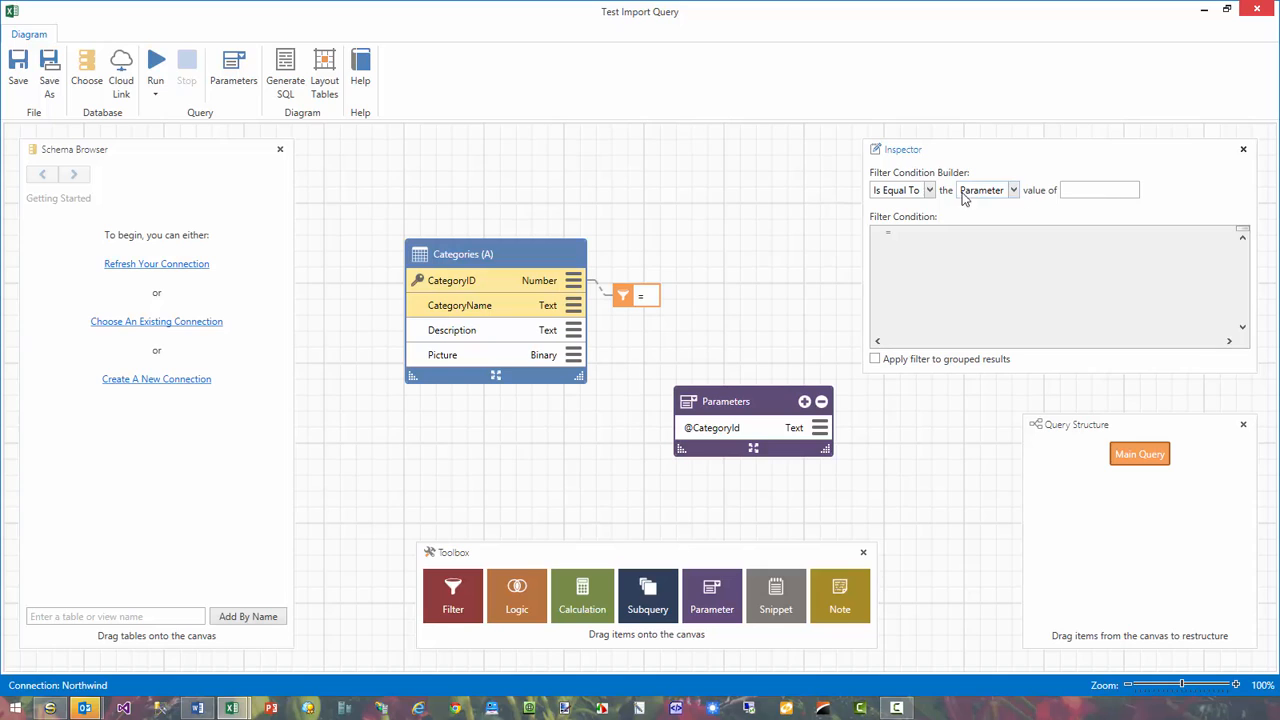
left_click(910, 197)
left_click(950, 256)
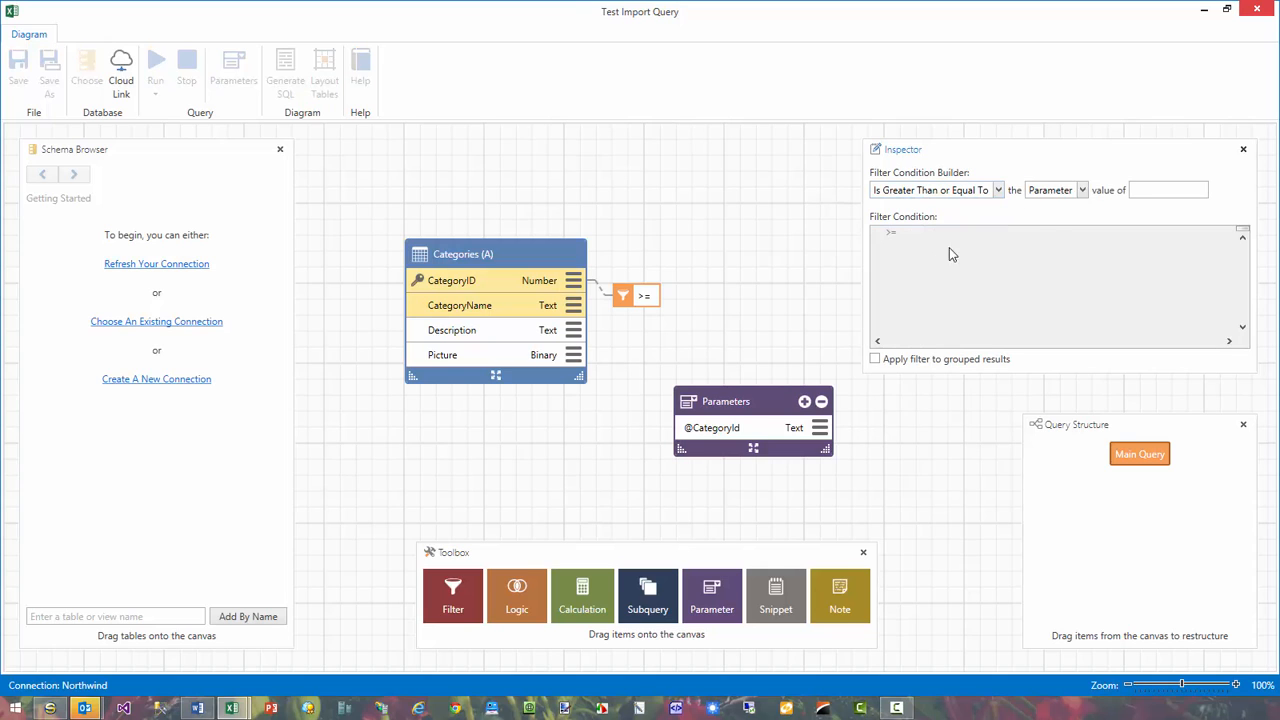
left_click(1144, 190)
type("@CategoryId")
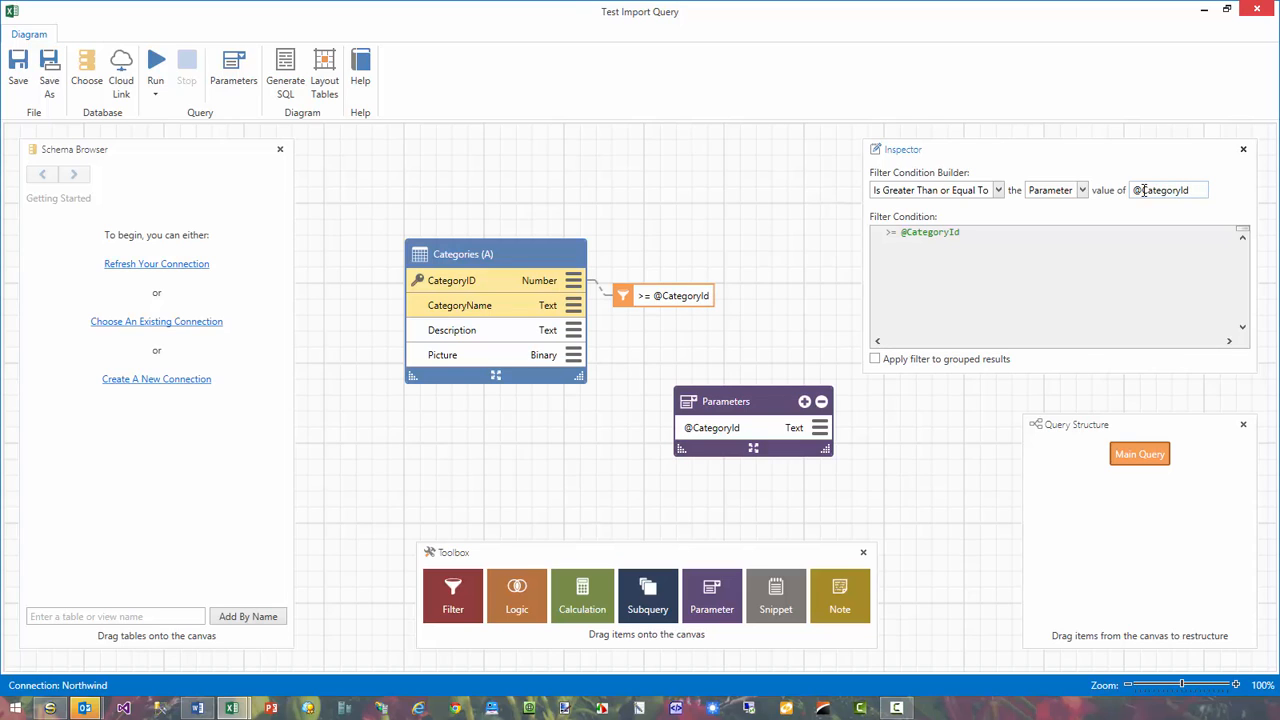
left_click(228, 80)
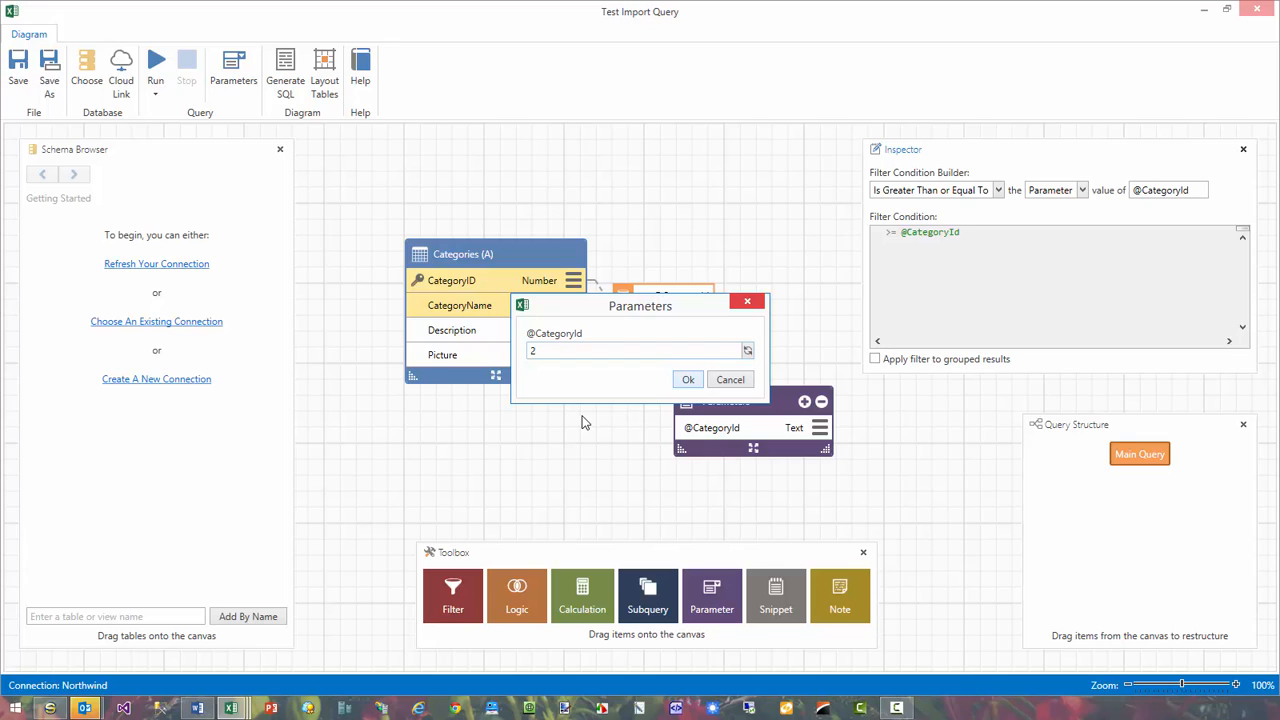
key("Return")
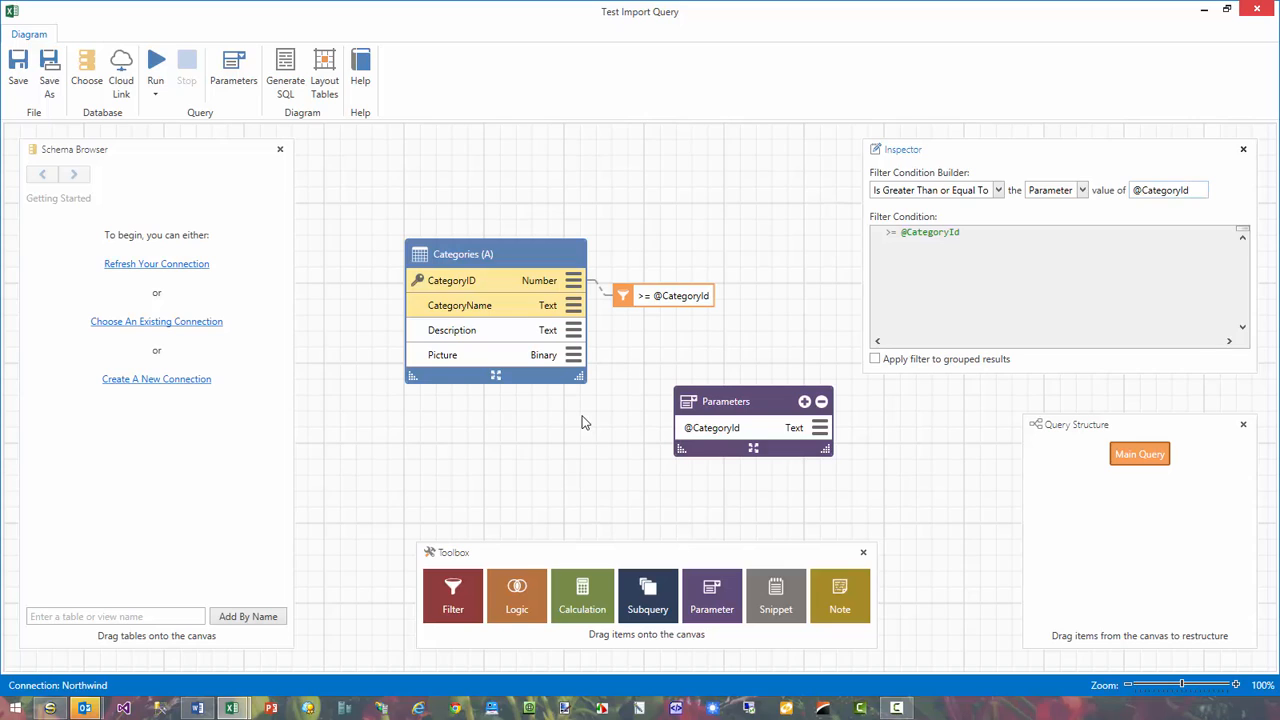
left_click(18, 78)
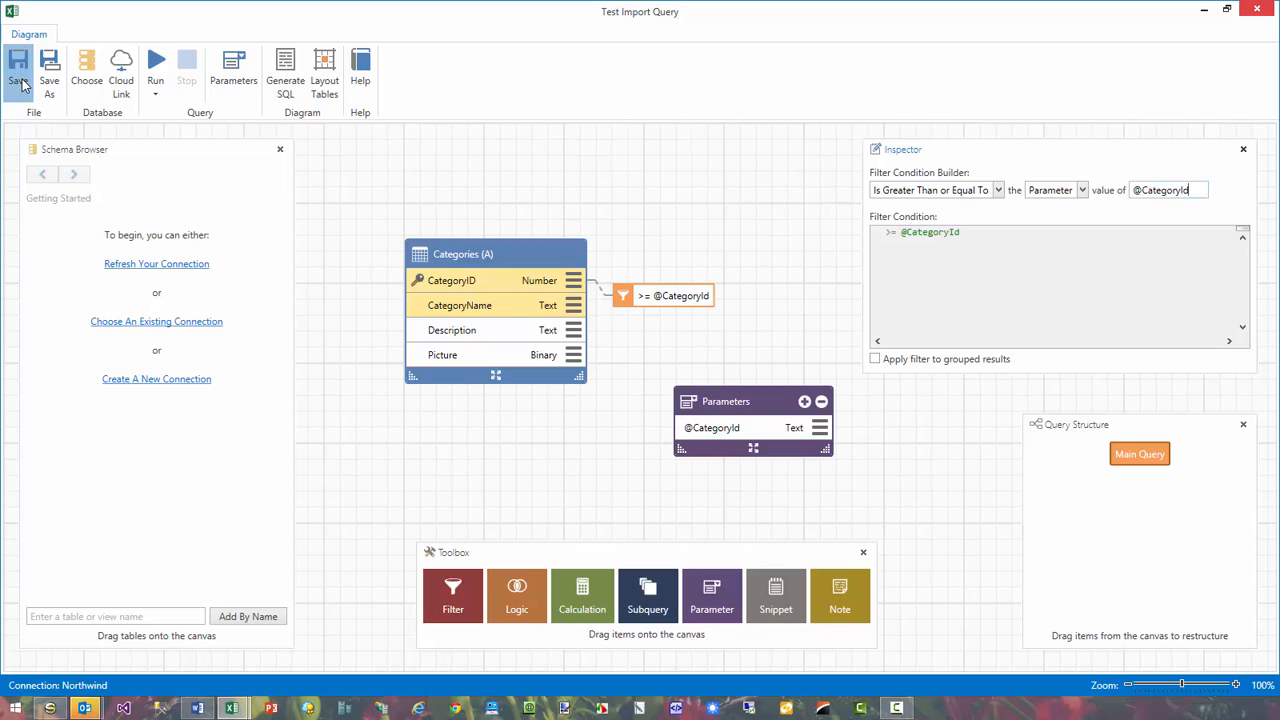
left_click(1258, 10)
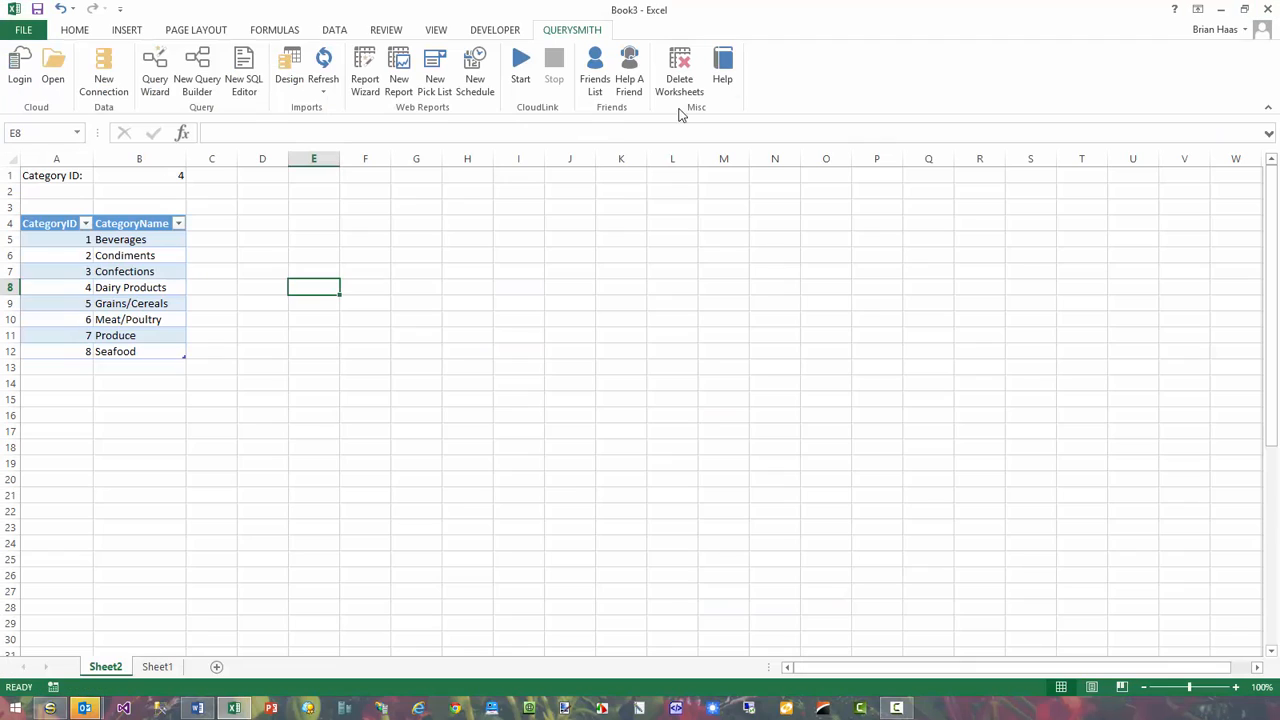
left_click(290, 80)
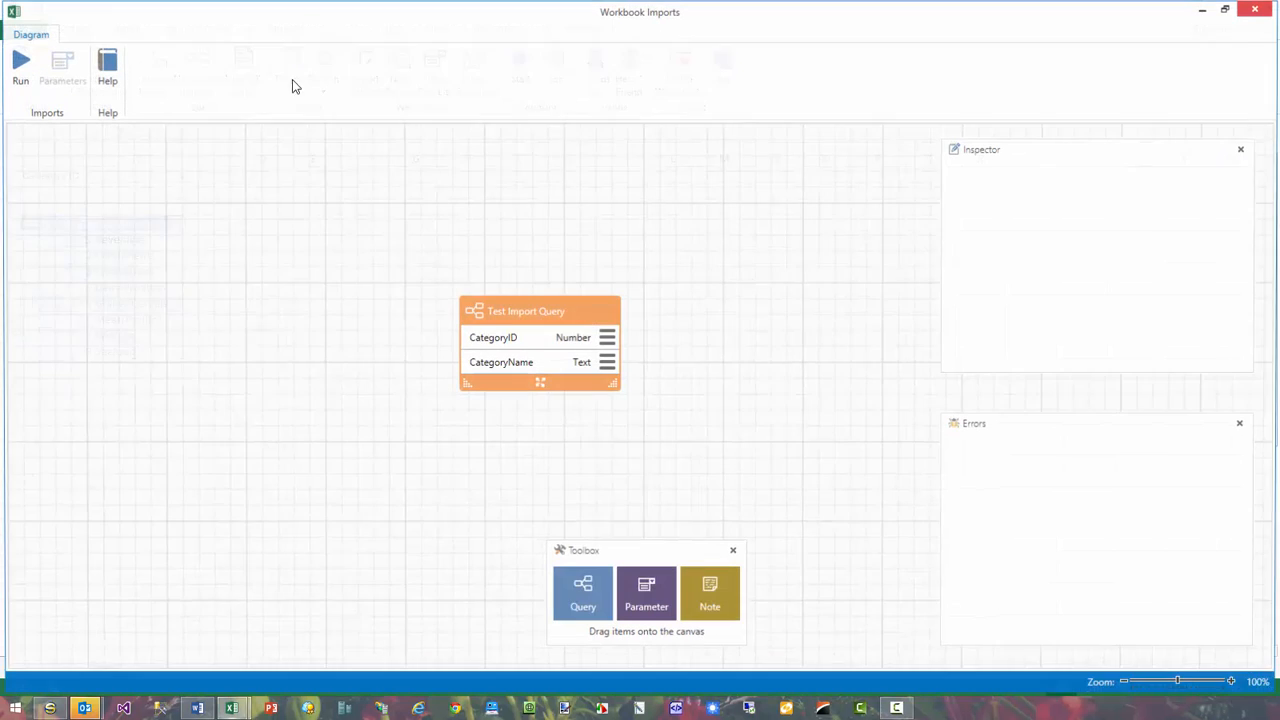
left_click_drag(529, 312, 565, 307)
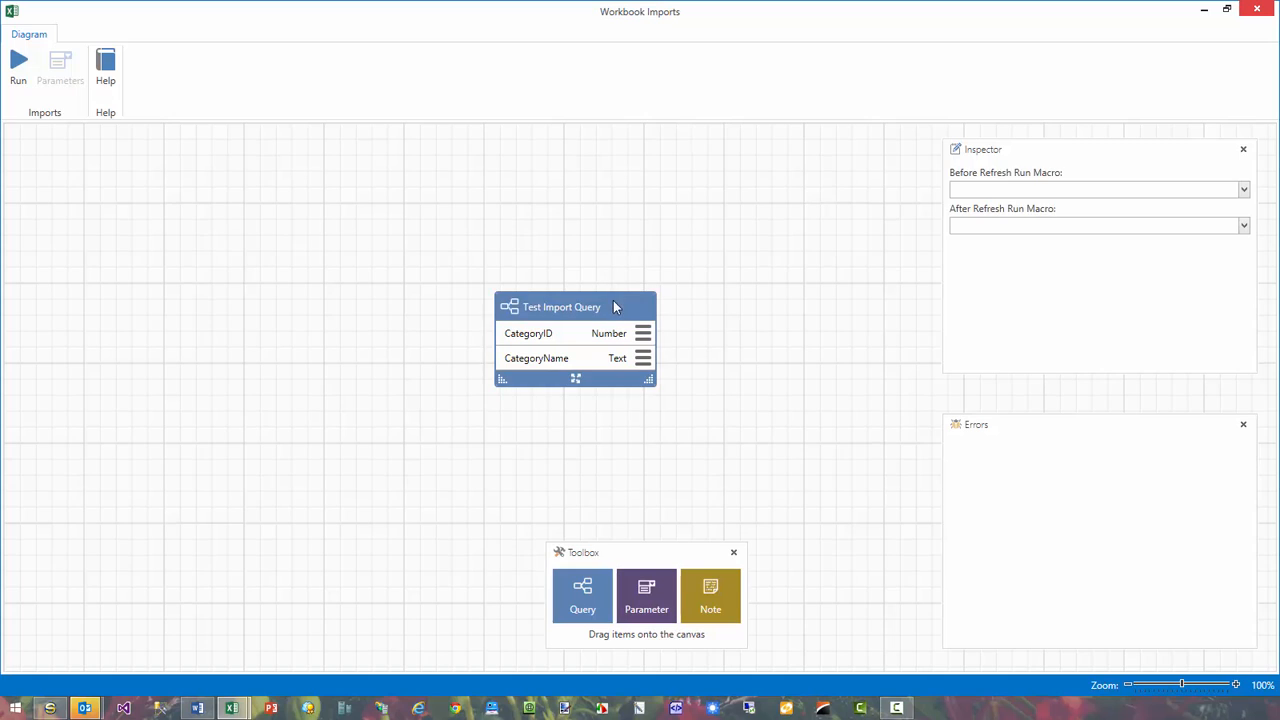
left_click(1244, 189)
left_click_drag(594, 314, 520, 239)
left_click_drag(192, 228, 306, 285)
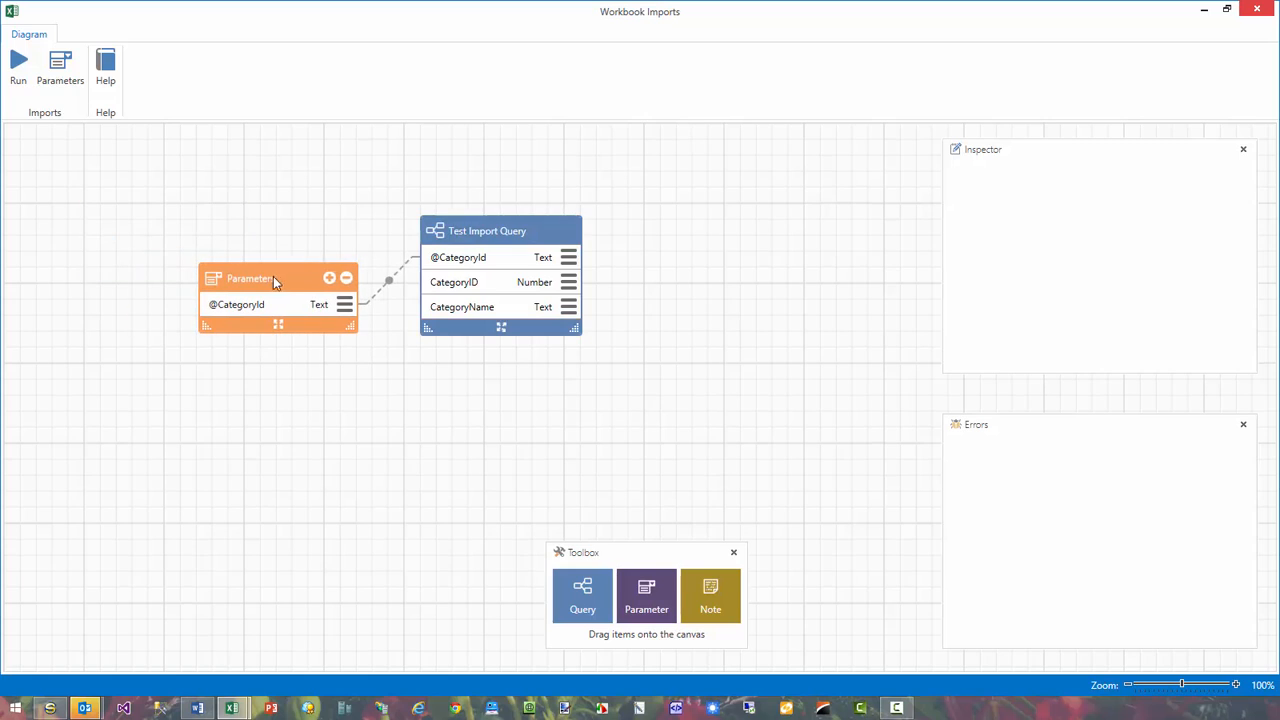
left_click(489, 250)
left_click_drag(489, 250, 475, 250)
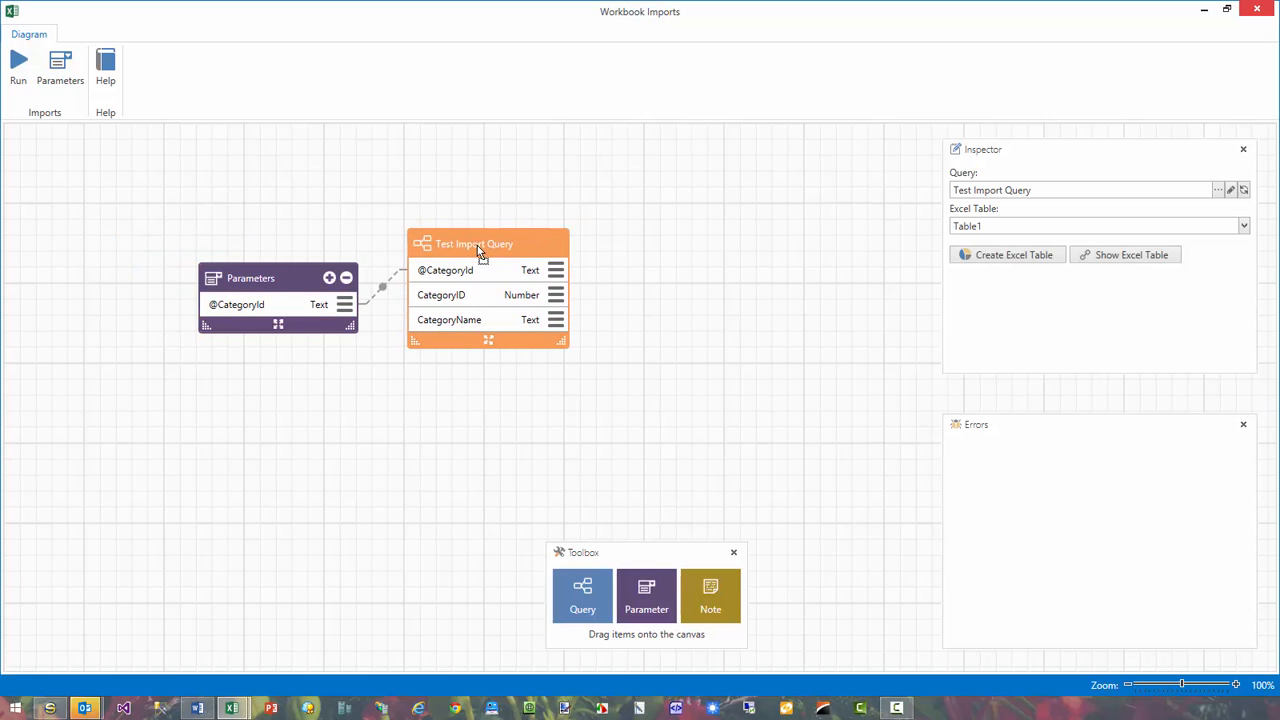
left_click(242, 313)
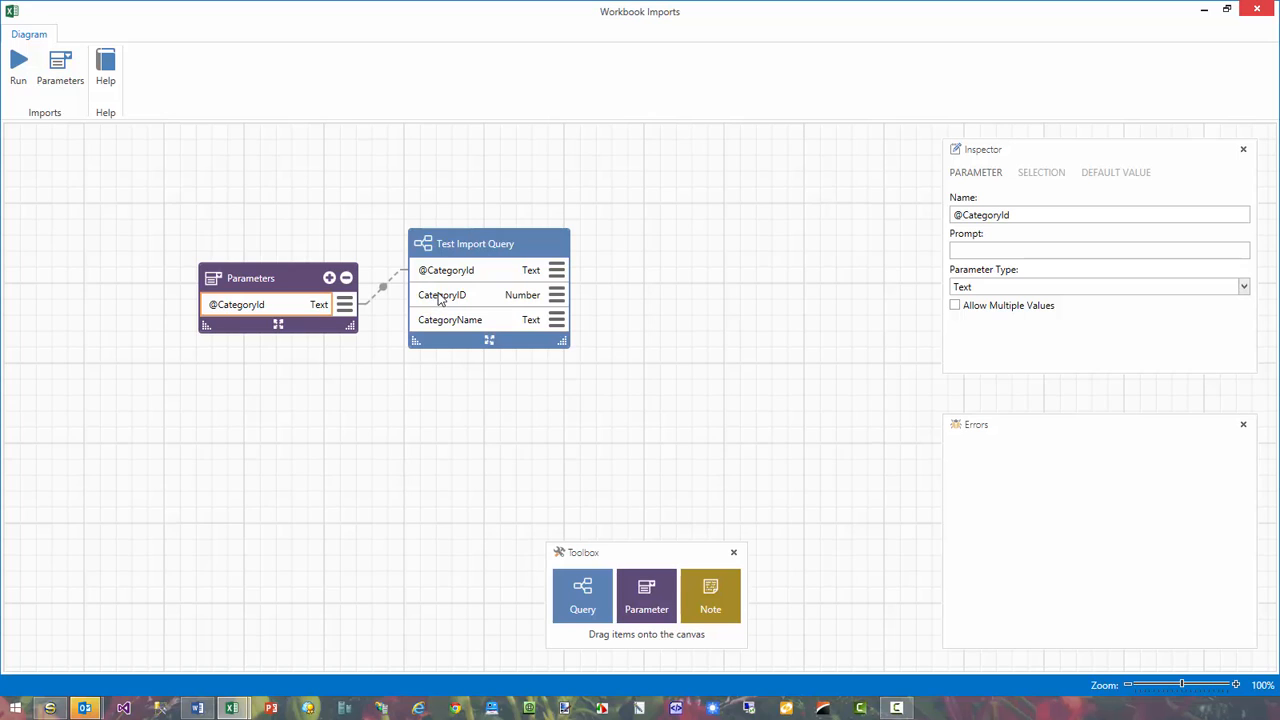
left_click_drag(370, 12, 760, 44)
left_click(584, 100)
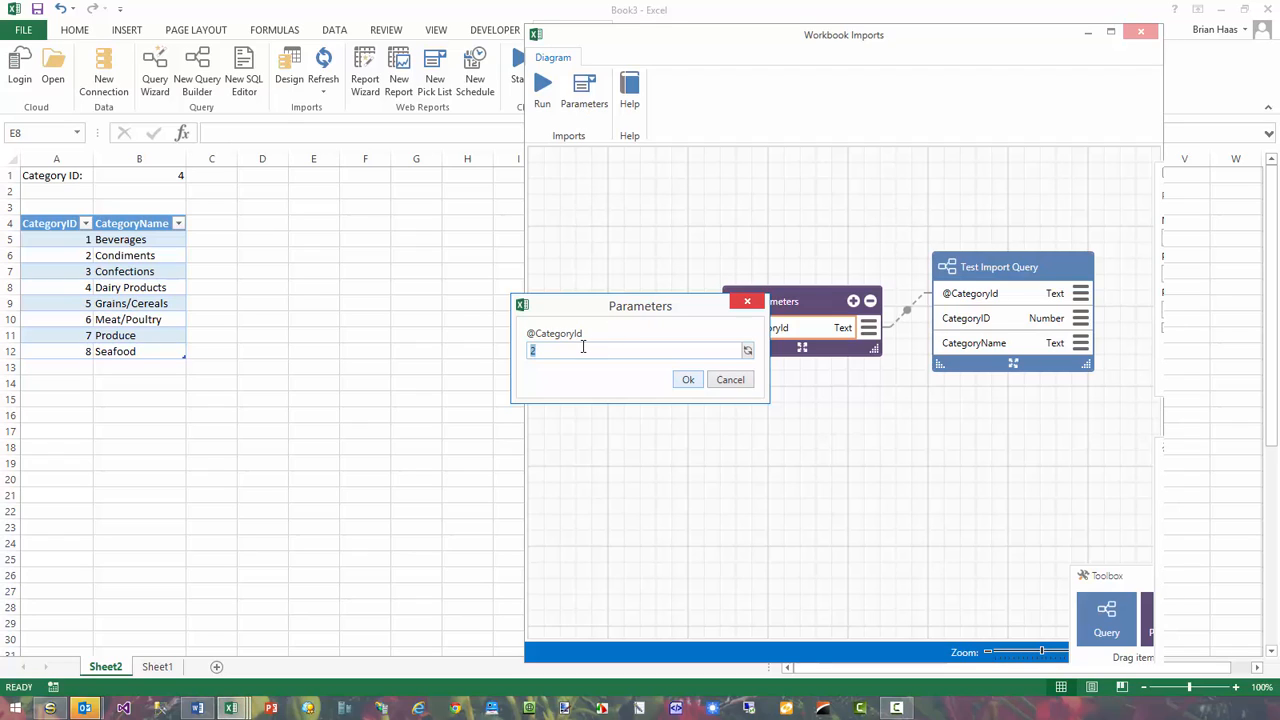
left_click(686, 380)
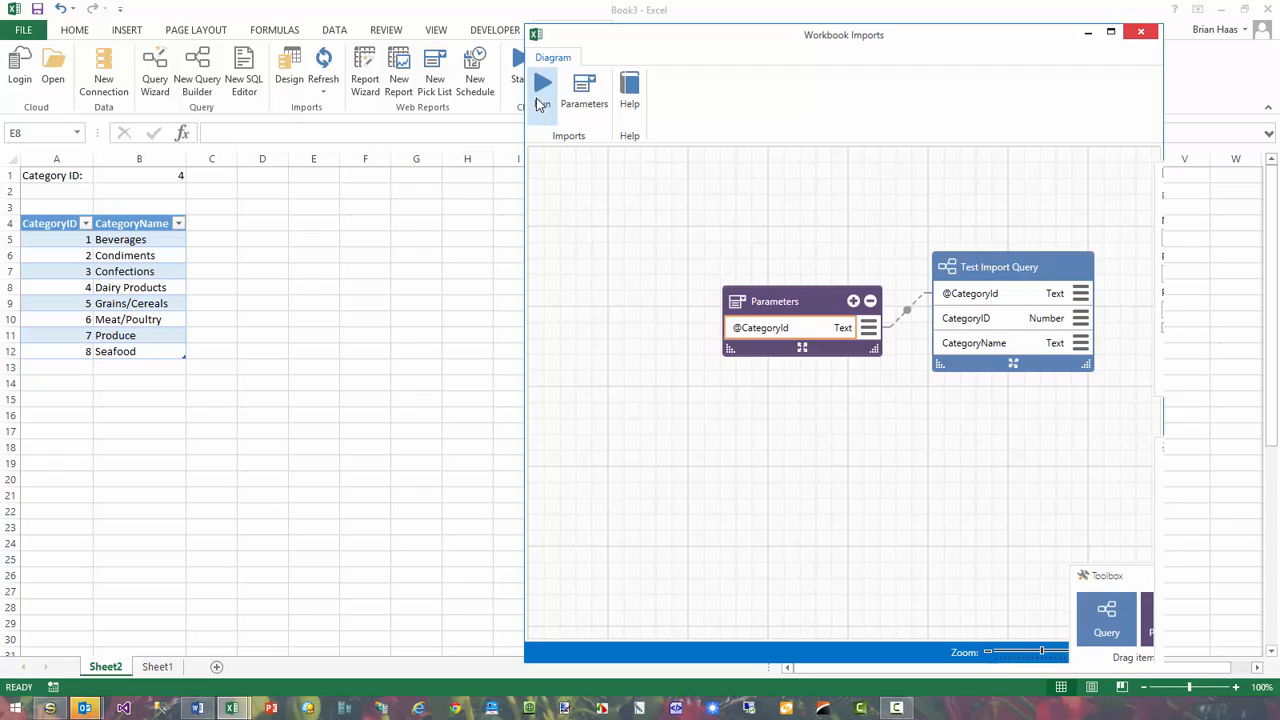
left_click(540, 104)
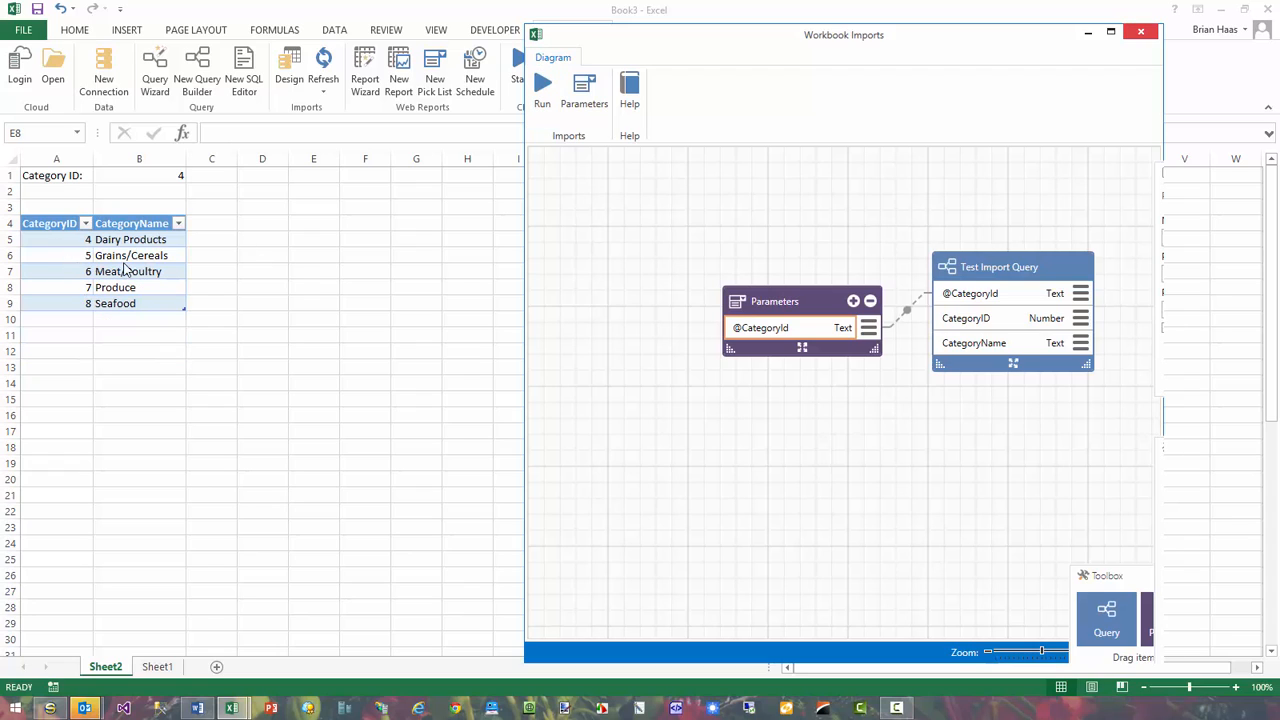
left_click(587, 104)
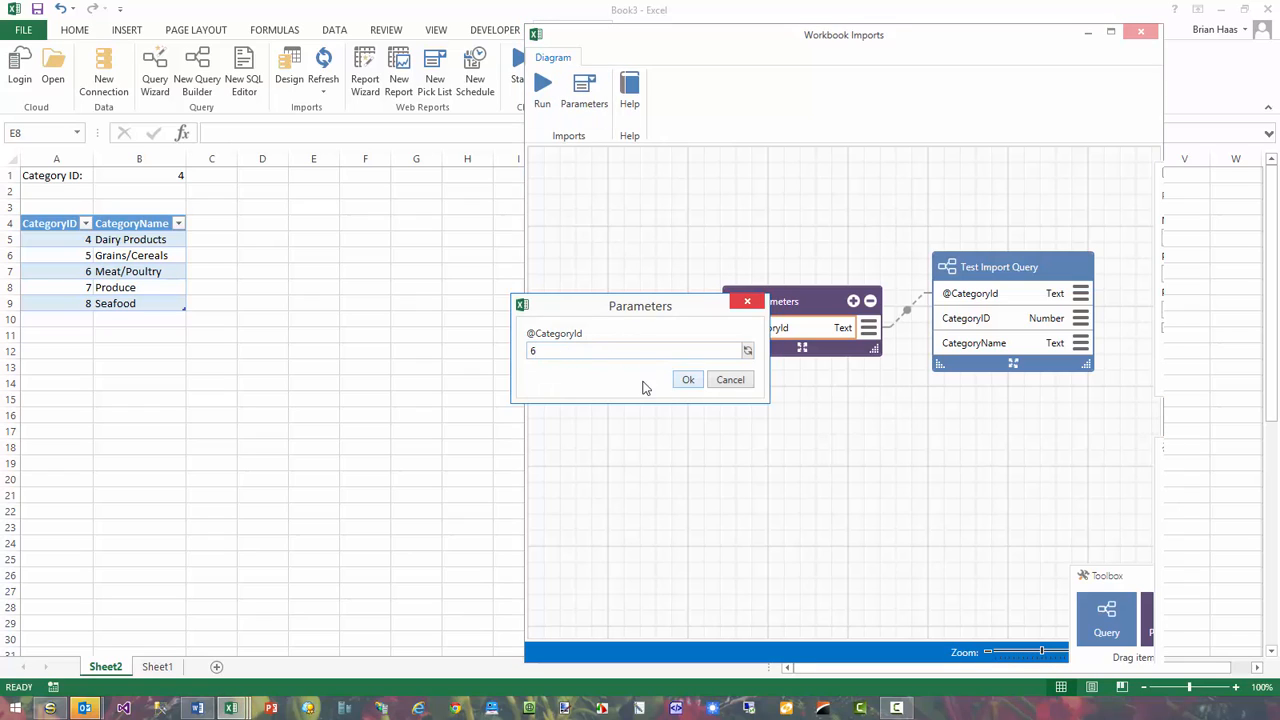
left_click(686, 381)
left_click(545, 120)
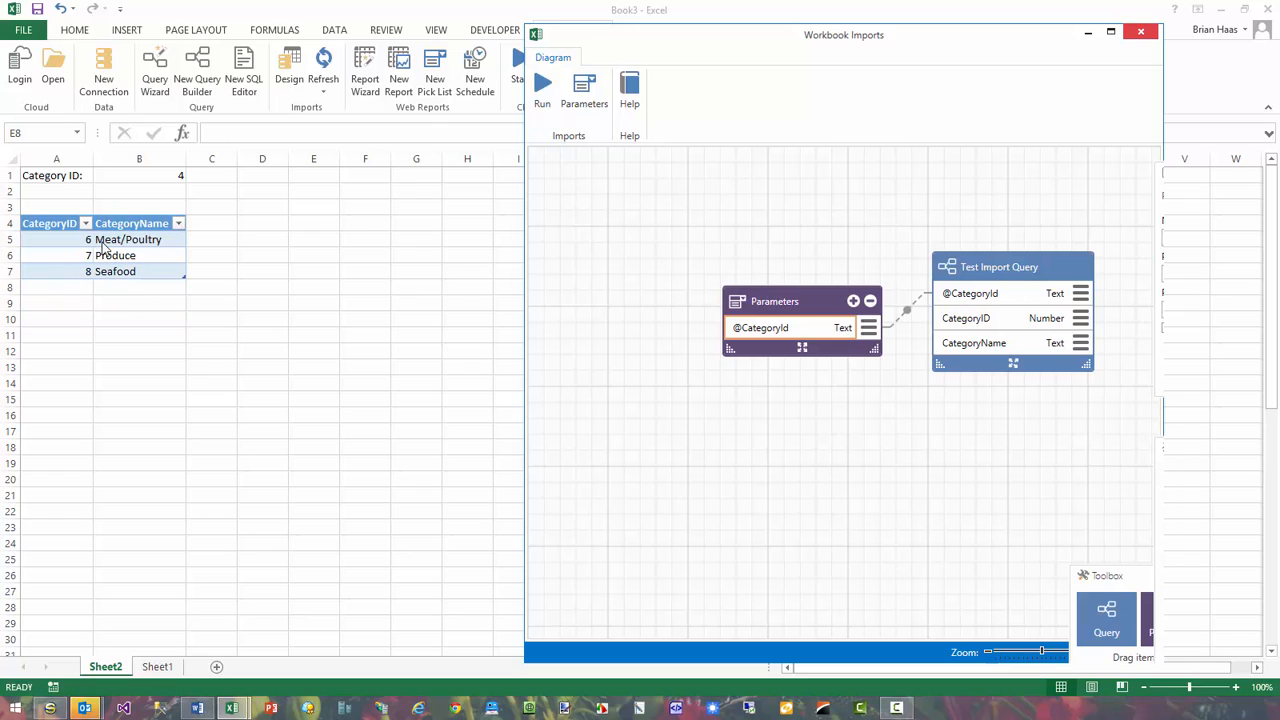
Step: Give cell B1 on Sheet2 the range name categoryId
left_click(130, 175)
left_click(150, 175)
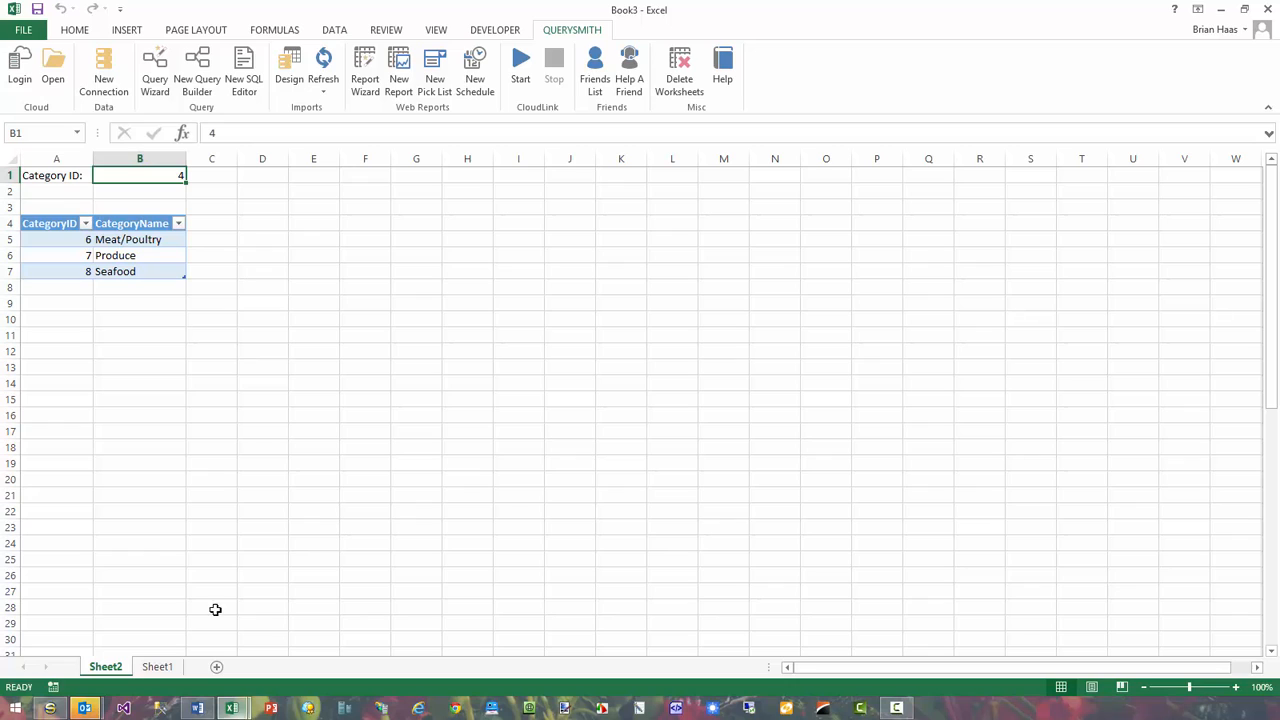
left_click(43, 132)
type("categoryId")
key("Return")
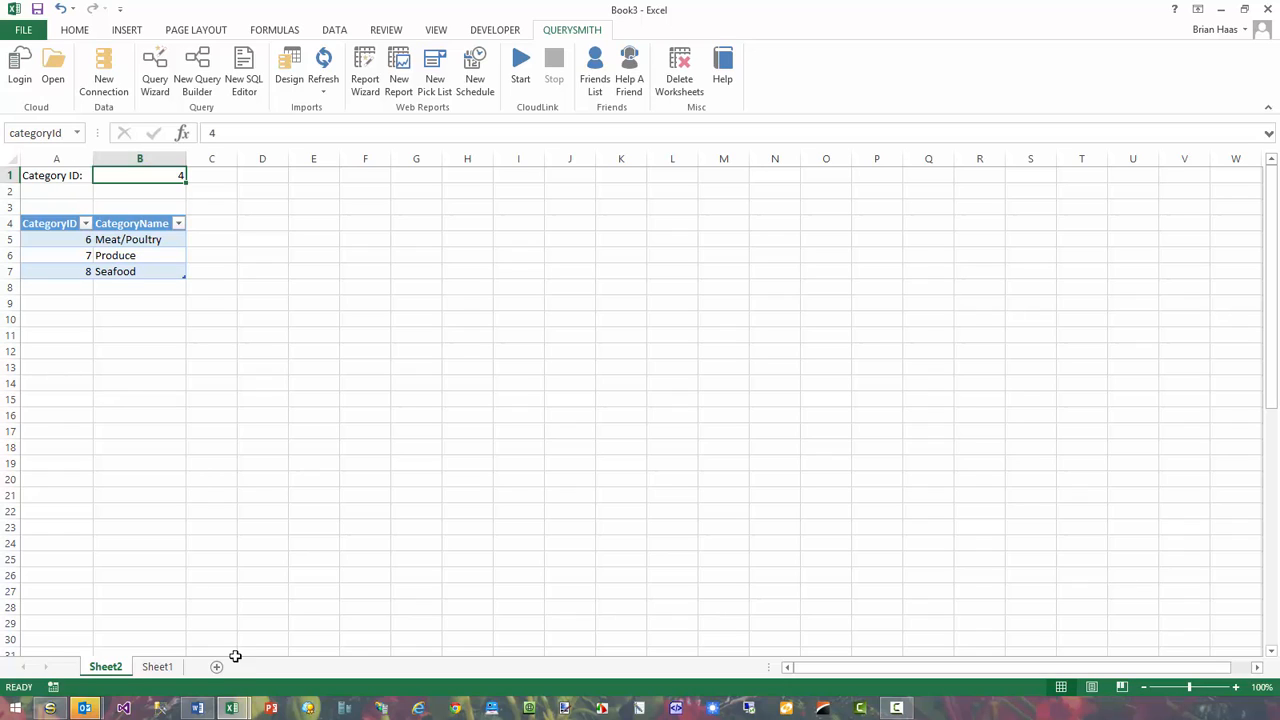
Step: Switch back to the Workbook Imports window and maximize it
left_click(231, 708)
left_click(306, 645)
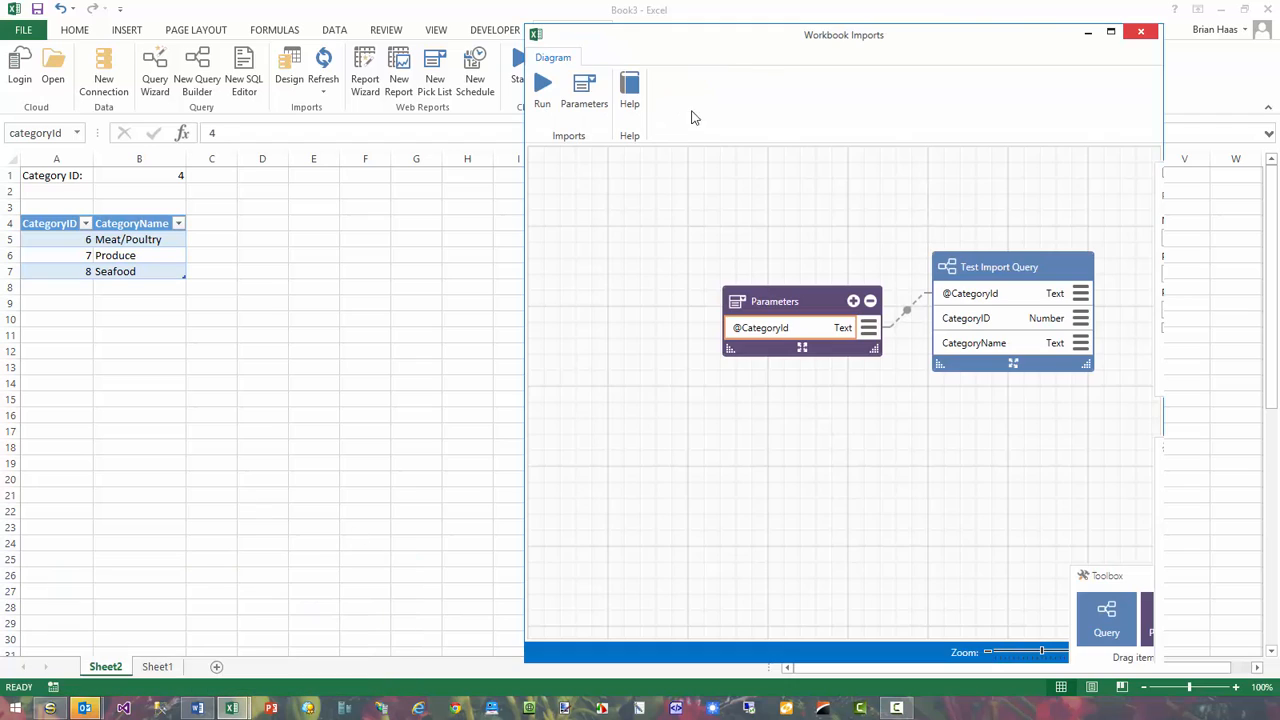
double_click(768, 40)
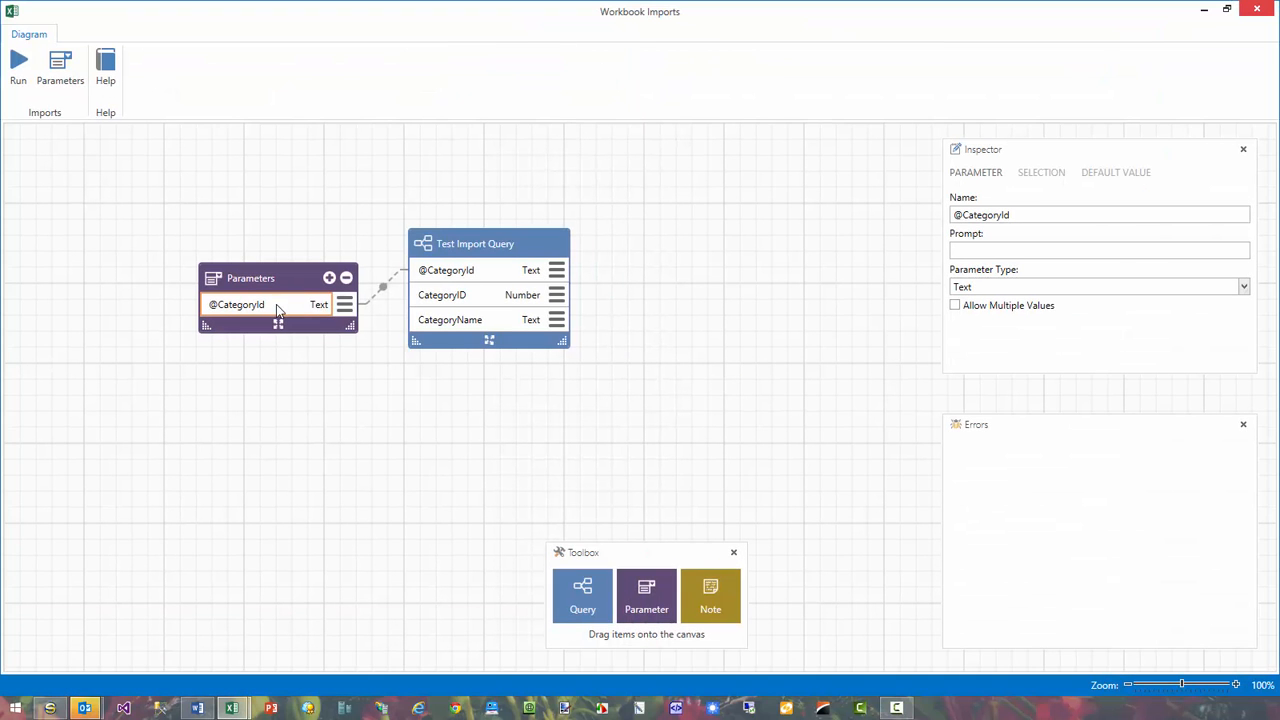
left_click(1041, 176)
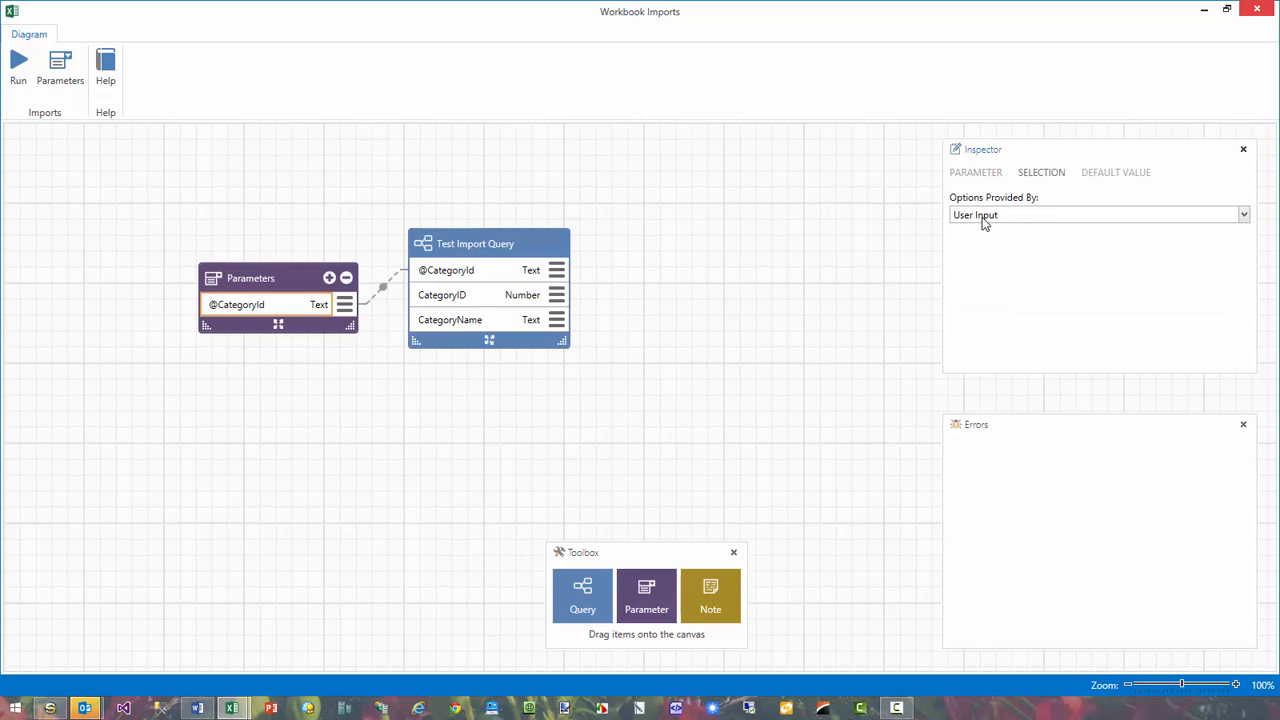
left_click(70, 92)
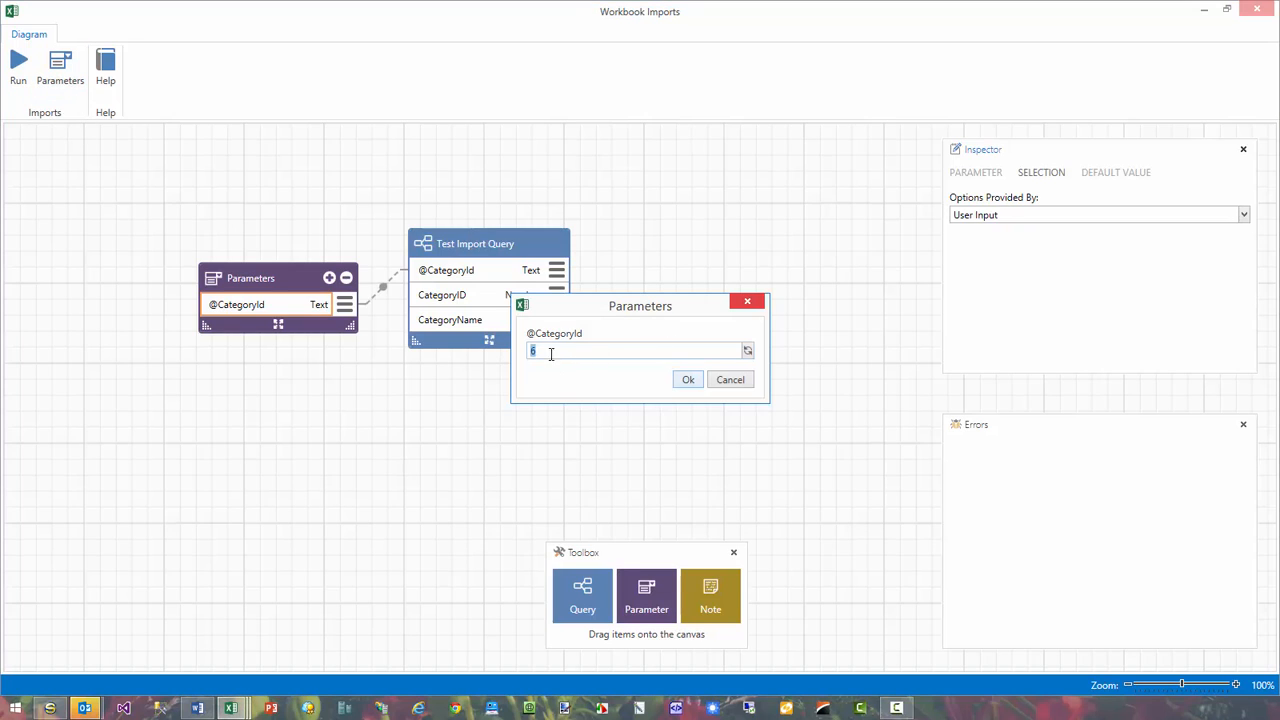
left_click(728, 381)
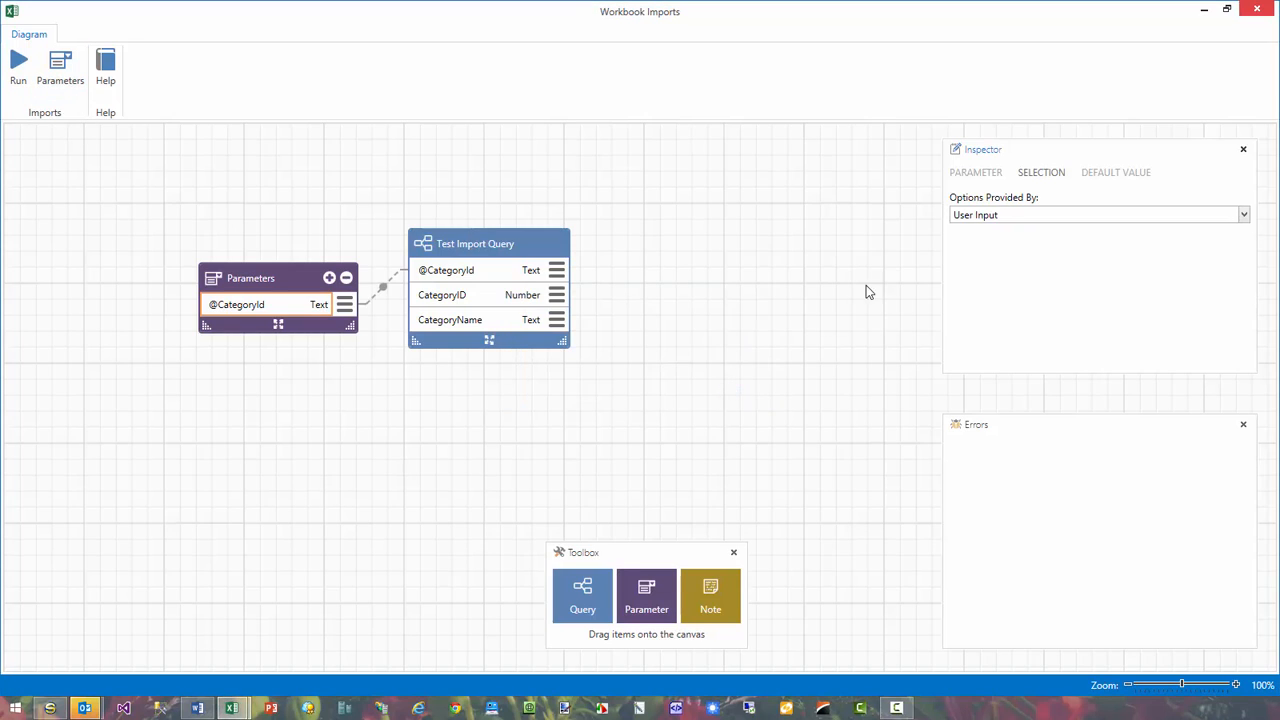
left_click(997, 217)
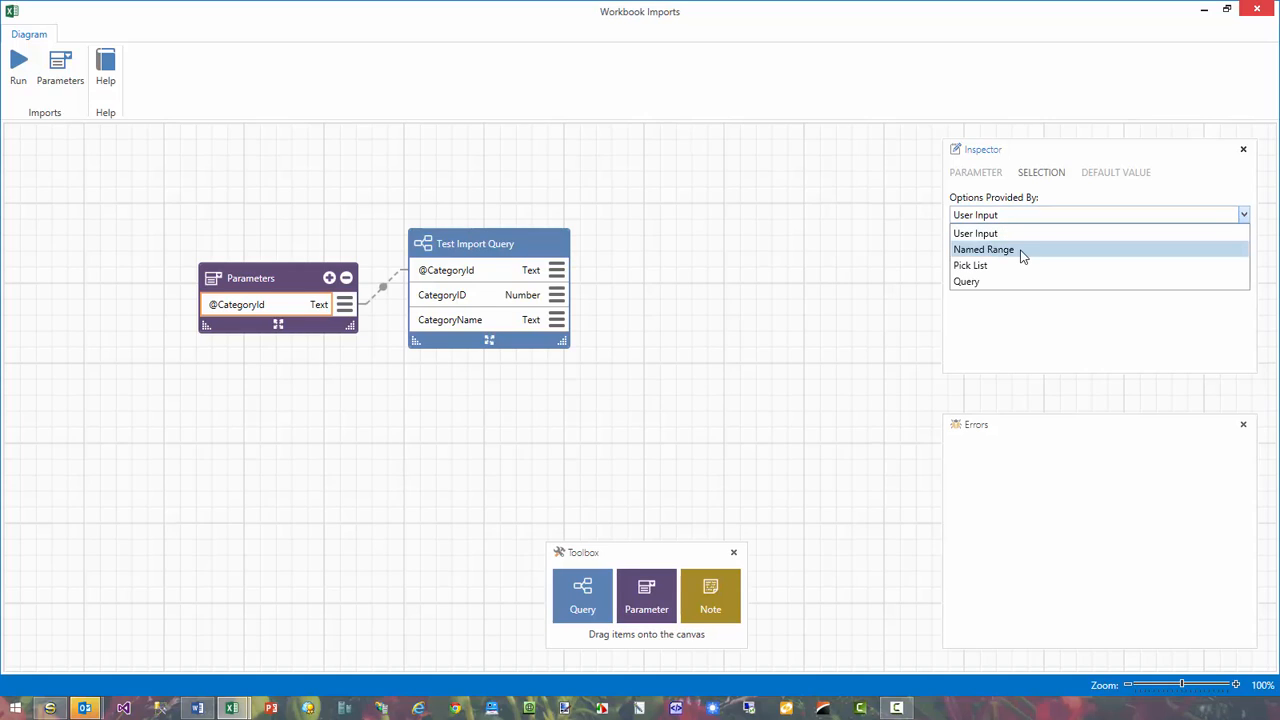
left_click(1022, 251)
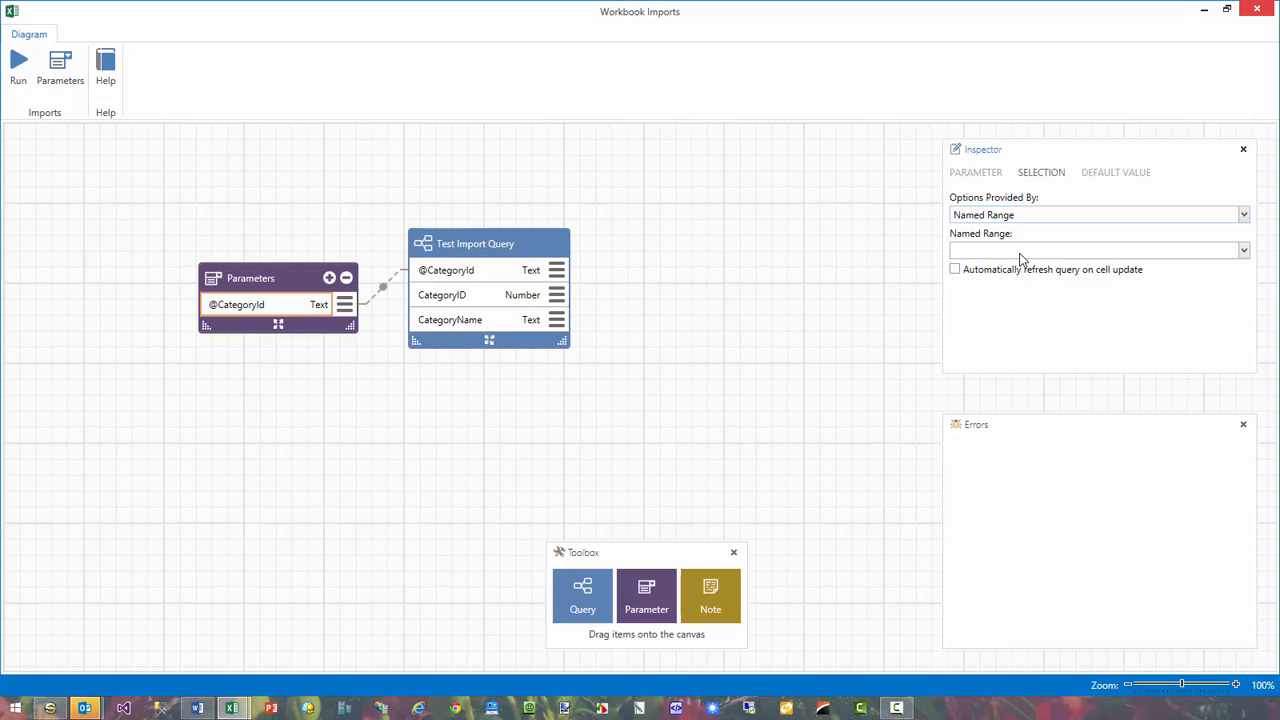
left_click(1022, 252)
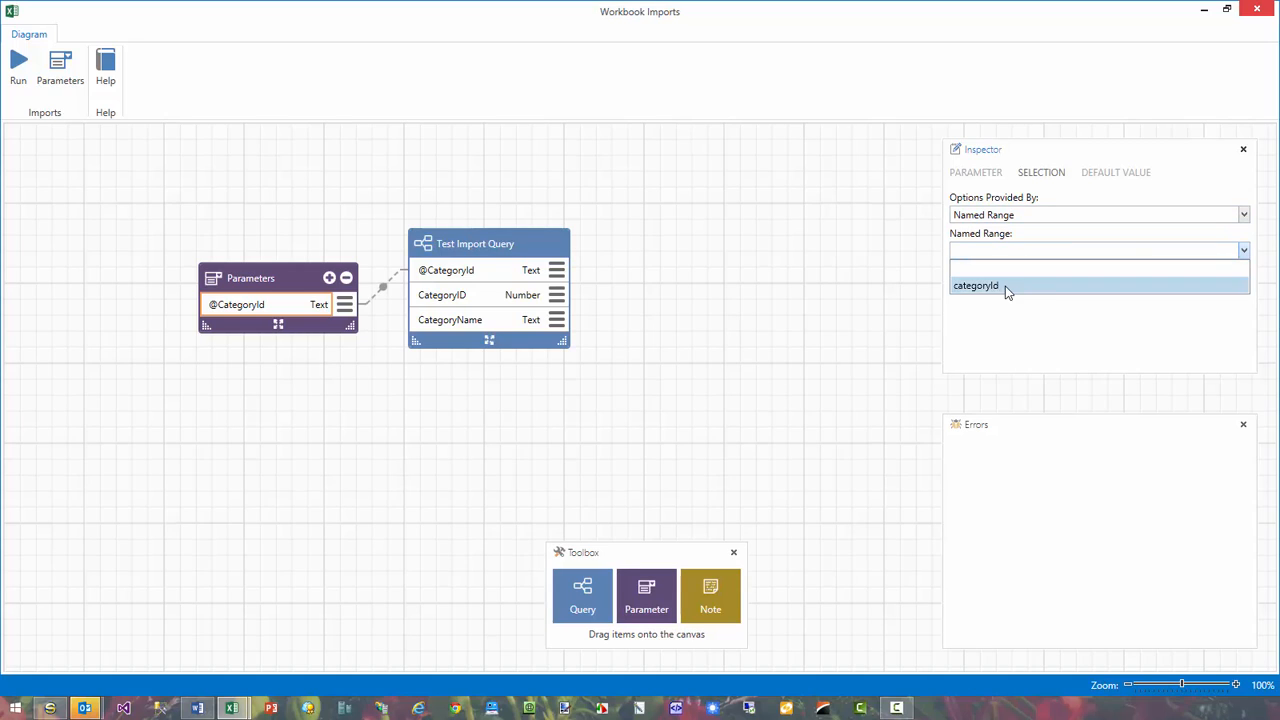
left_click(1005, 287)
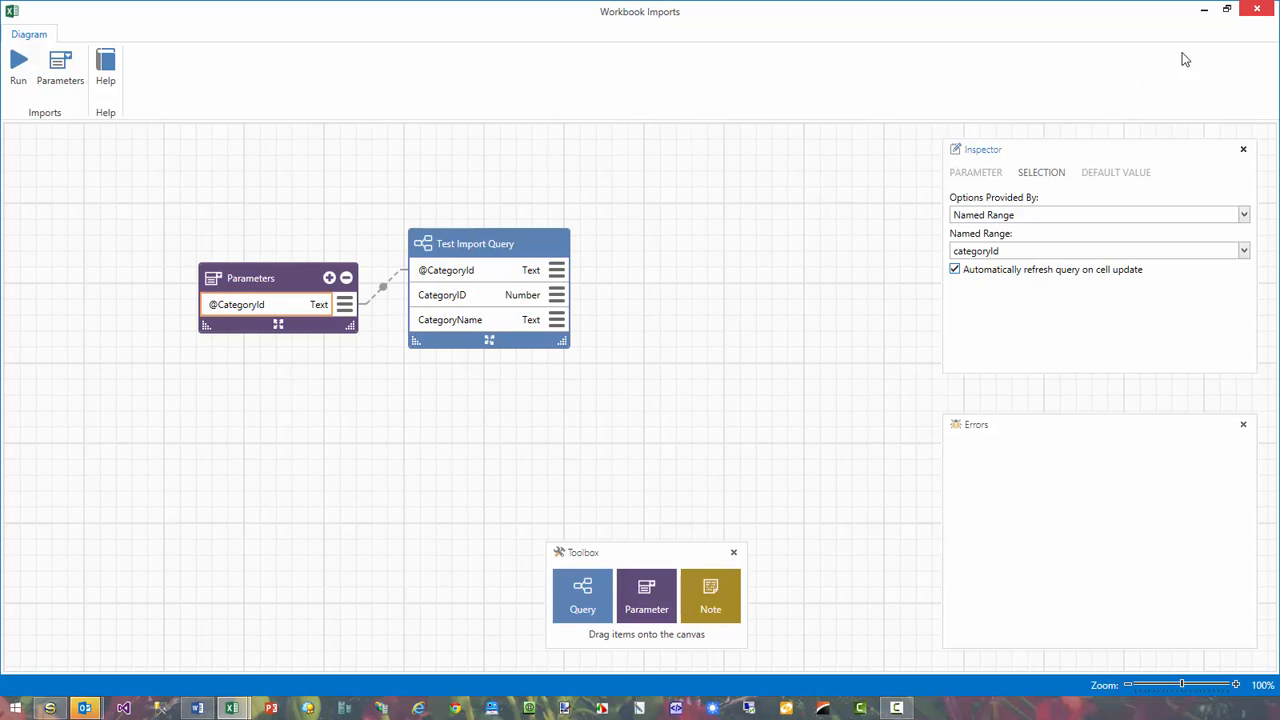
left_click(1257, 10)
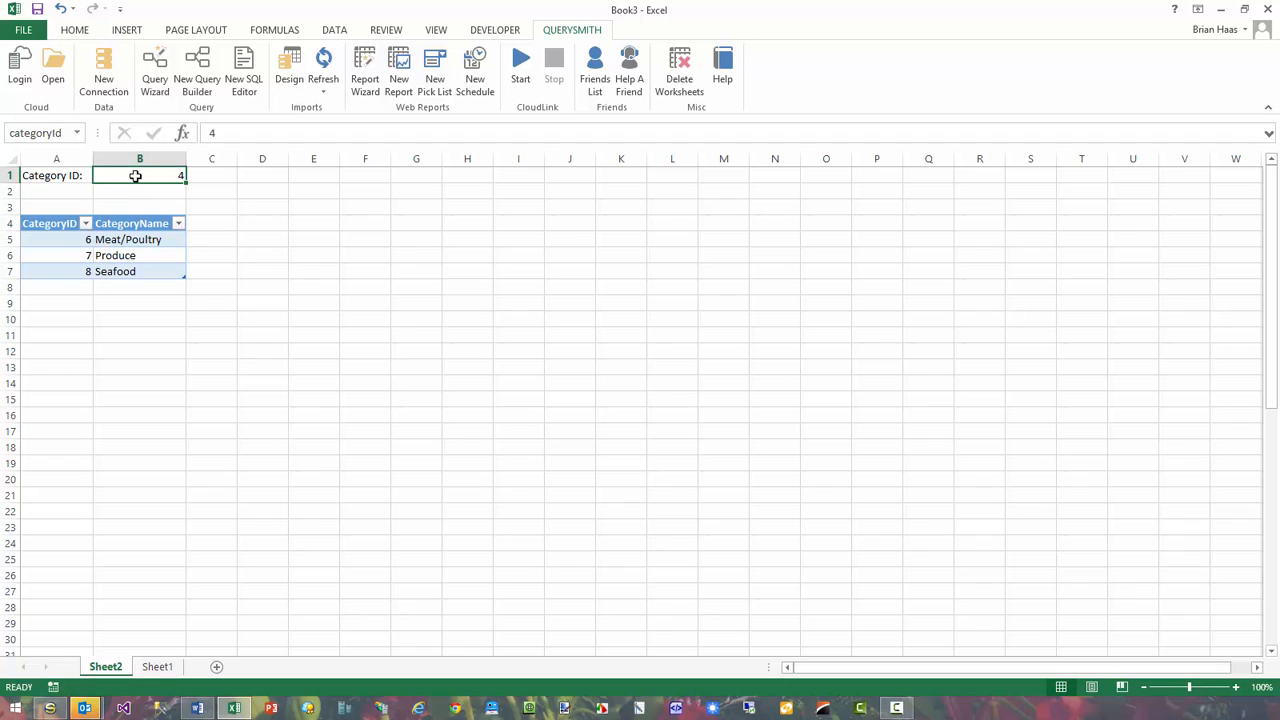
Step: Set the Category ID in cell B1 to 3 and look over the refreshed category rows
type("3")
key("Return")
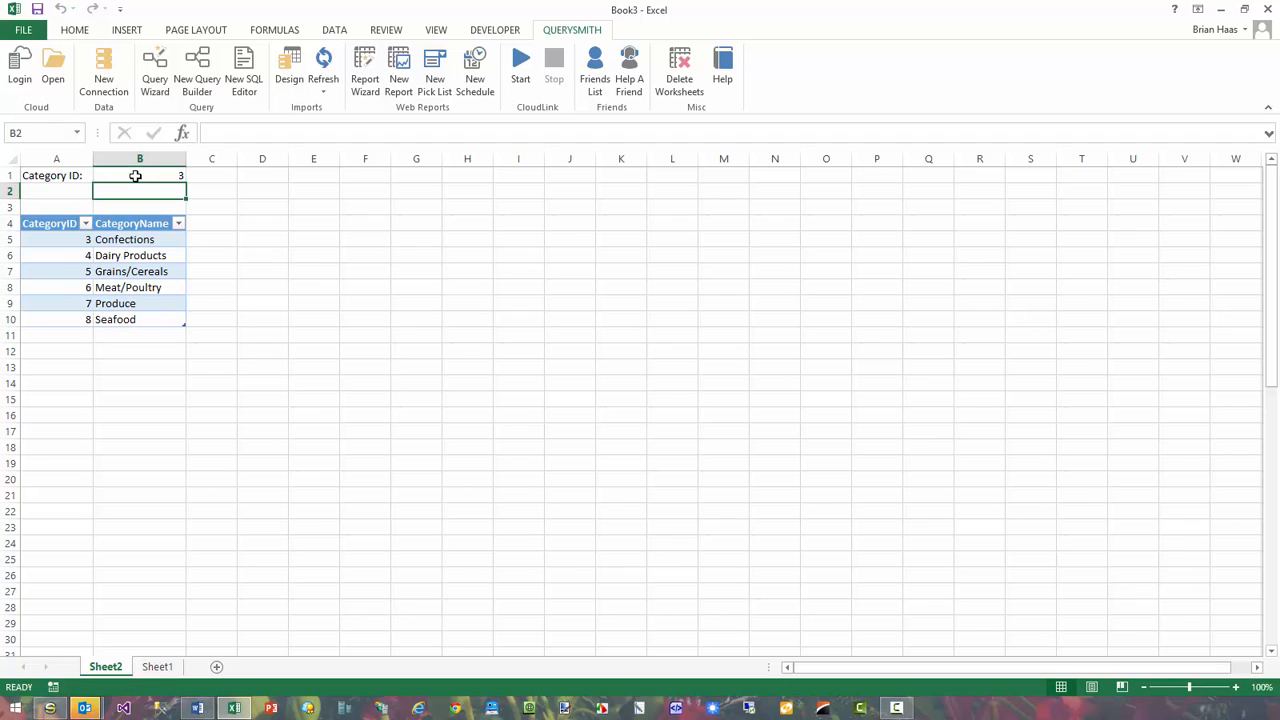
left_click(149, 176)
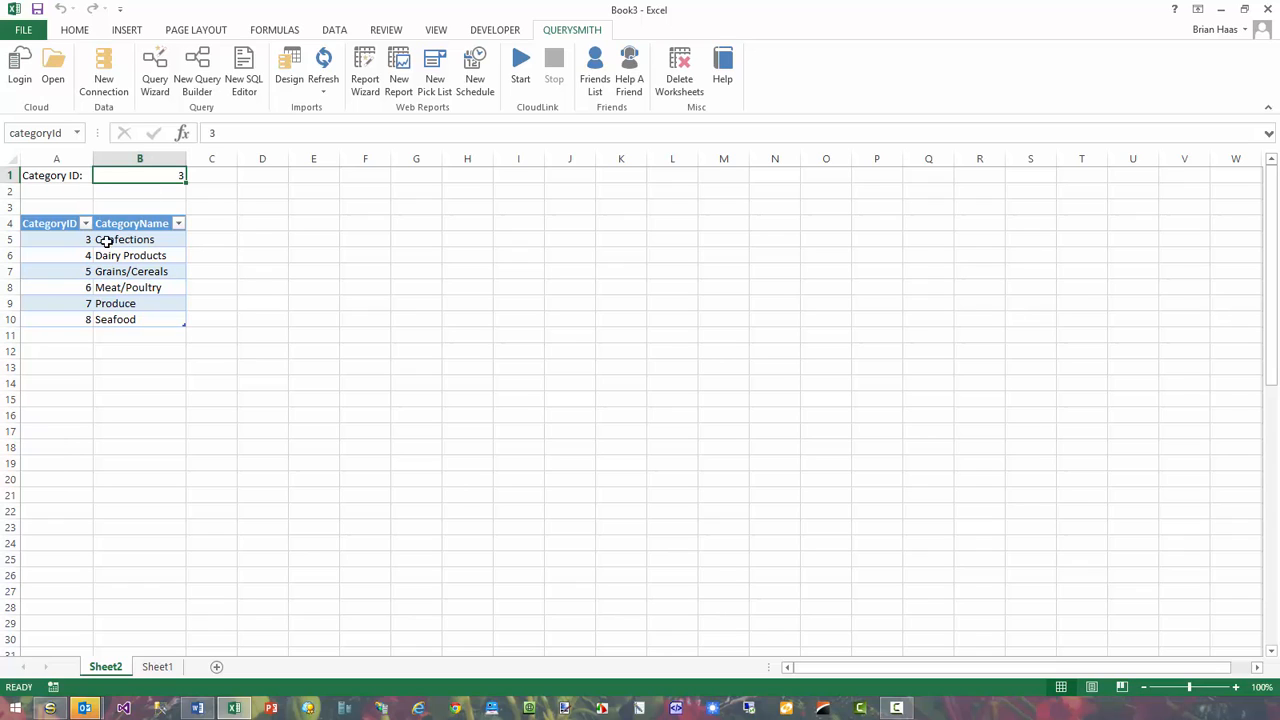
left_click_drag(71, 240, 113, 312)
left_click(130, 303)
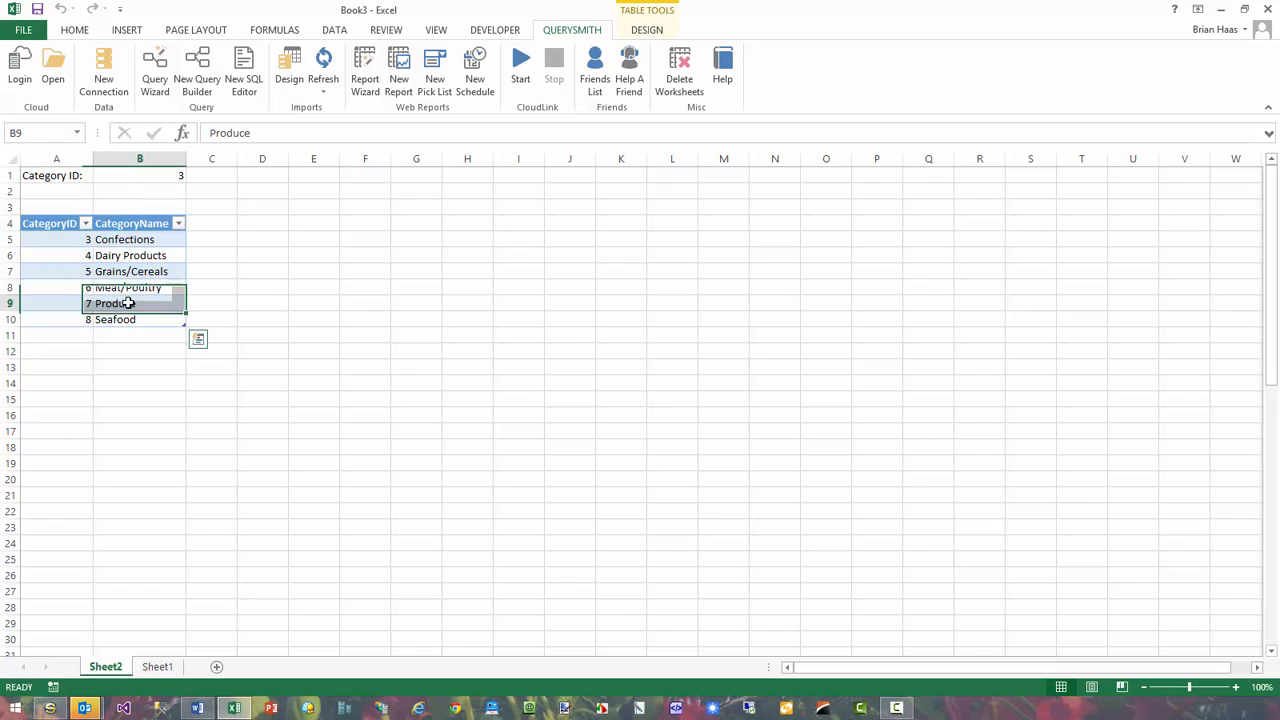
Step: Test the automatic refresh by entering 4, 8 and 10 in turn as the Category ID in cell B1
left_click(168, 181)
type("4")
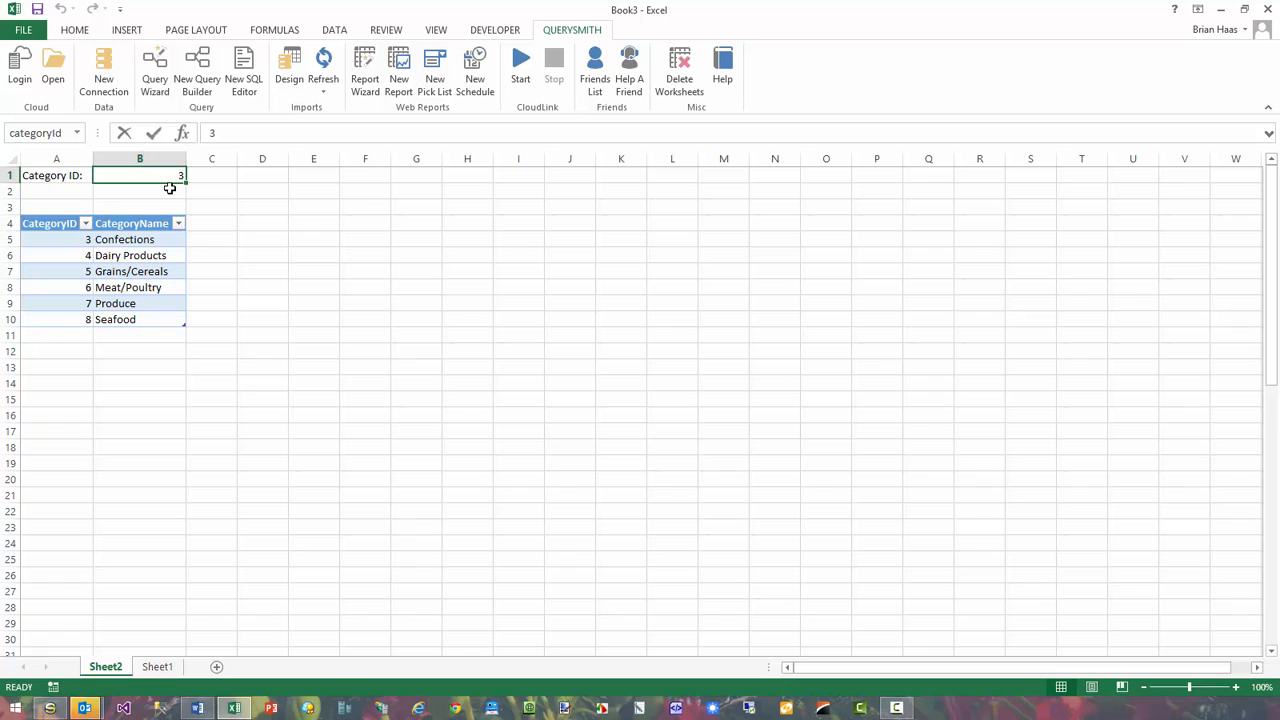
key("ctrl+Return")
type("8")
key("ctrl+Return")
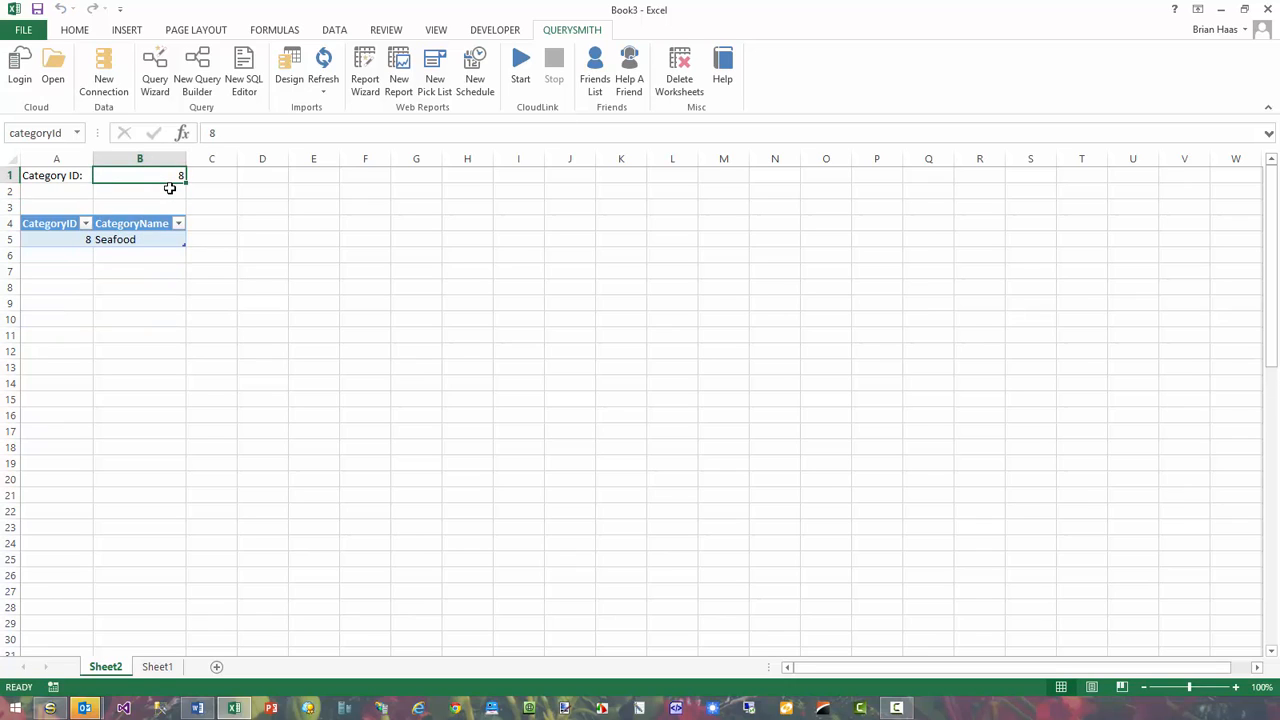
type("10")
key("ctrl+Return")
left_click(170, 188)
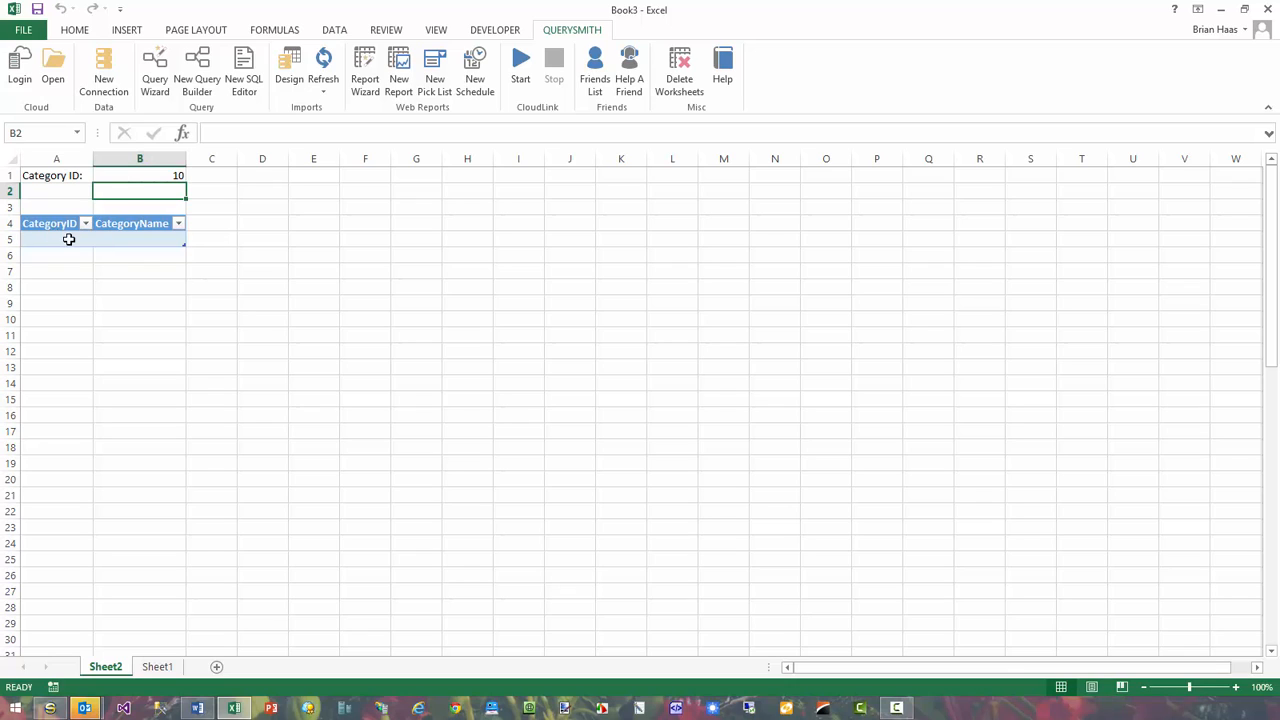
Step: Set the Category ID in cell B1 to 4, and after that refresh set it to 1
left_click(125, 177)
type("4")
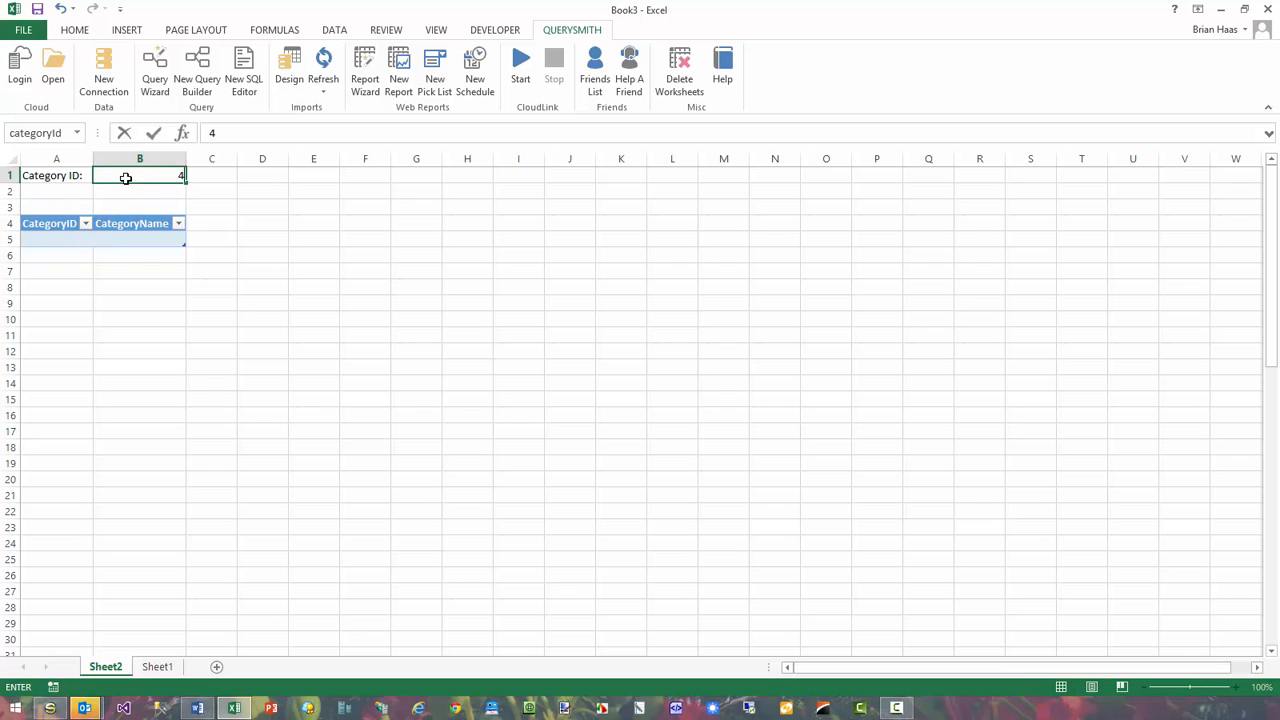
key("Return")
left_click(125, 177)
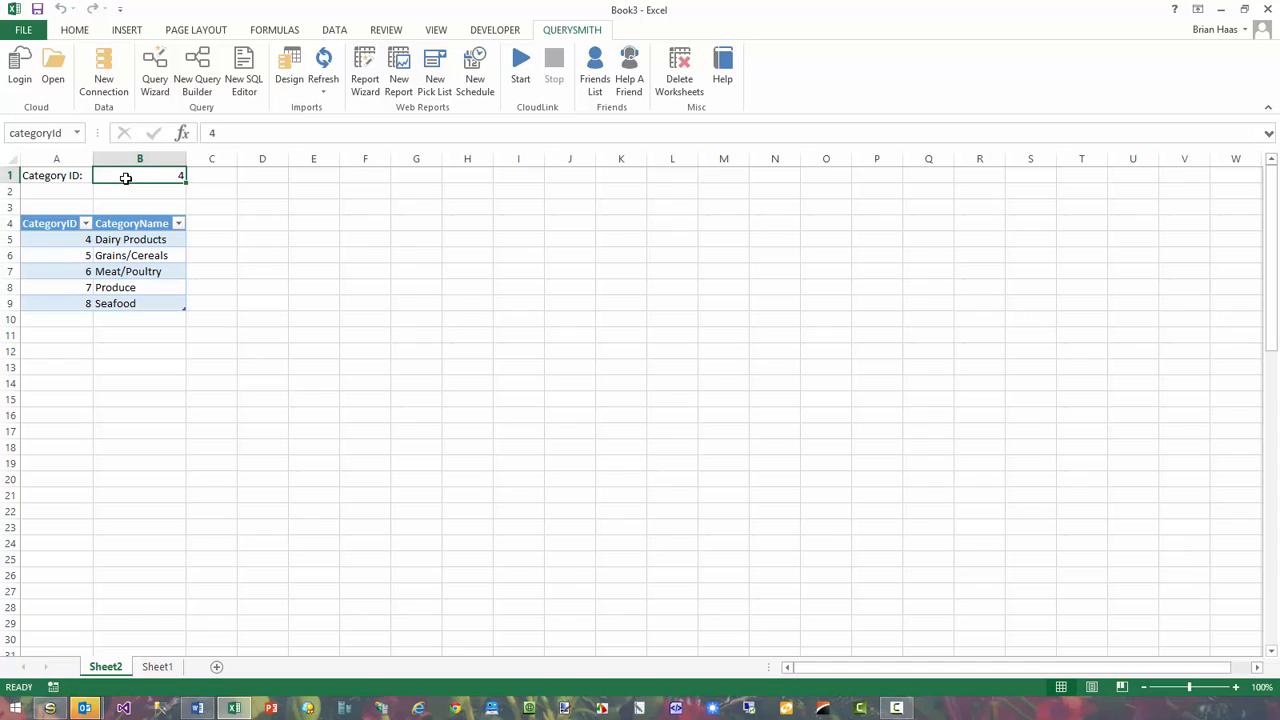
type("1")
key("Return")
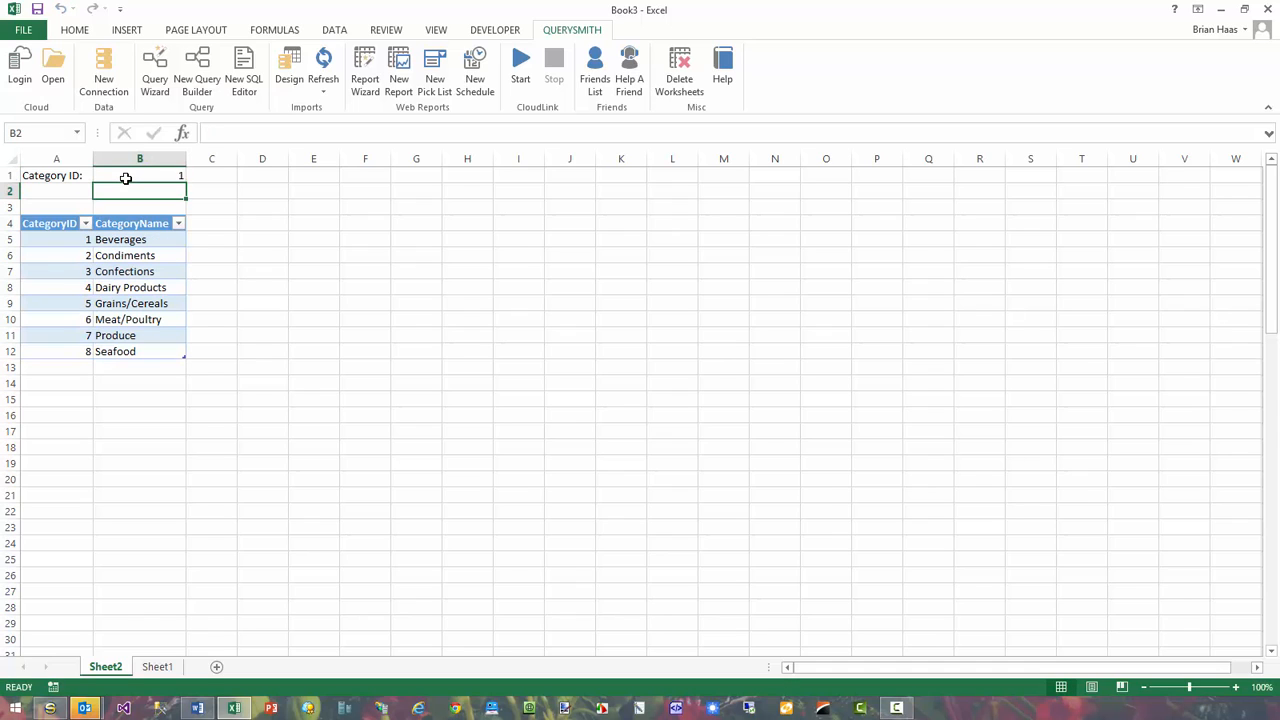